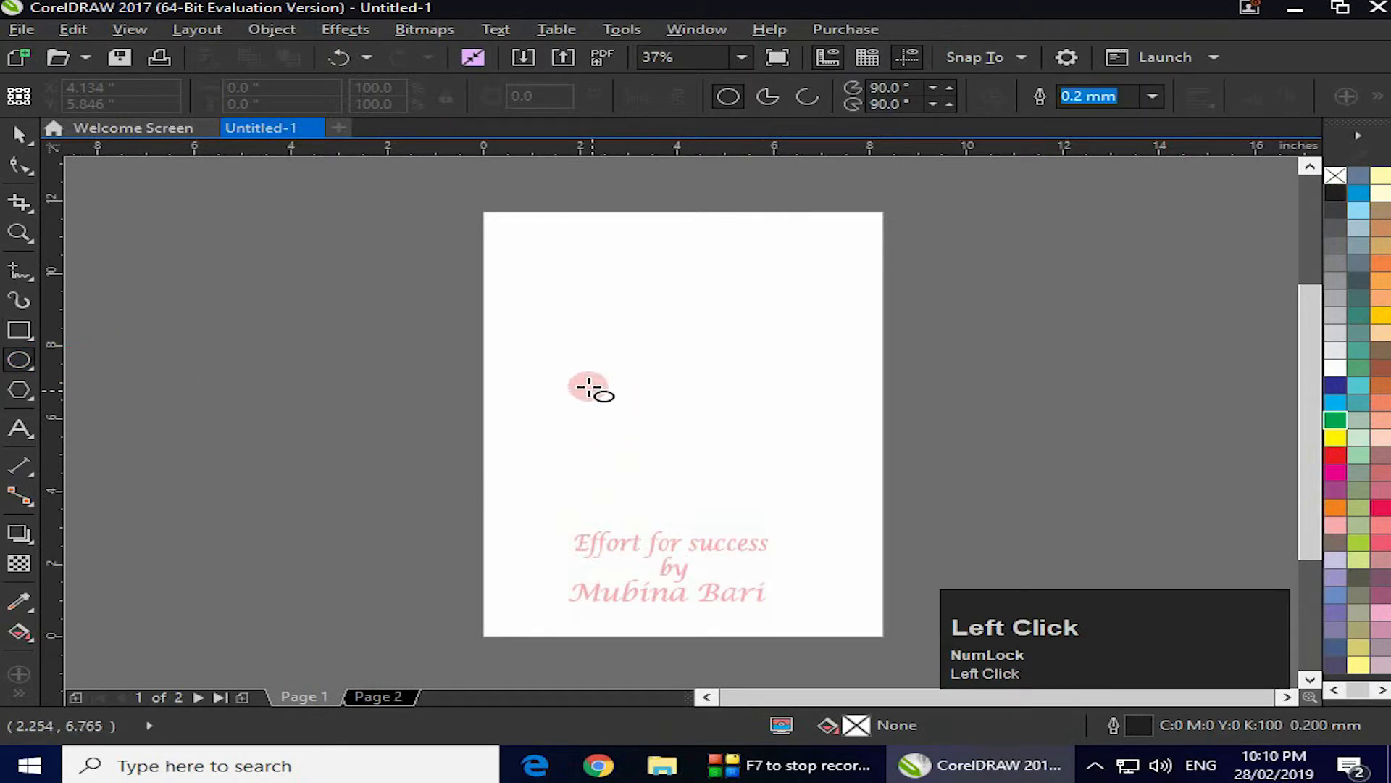
- Draw an ellipse about 5.5 by 2.8 inches in the middle of the page and convert it to a pie shape
{"action": "mouse_move", "coordinate": [563, 357]}
{"action": "left_mouse_down"}
{"action": "mouse_move", "coordinate": [599, 410]}
{"action": "mouse_move", "coordinate": [657, 443]}
{"action": "mouse_move", "coordinate": [870, 461]}
{"action": "left_mouse_up"}
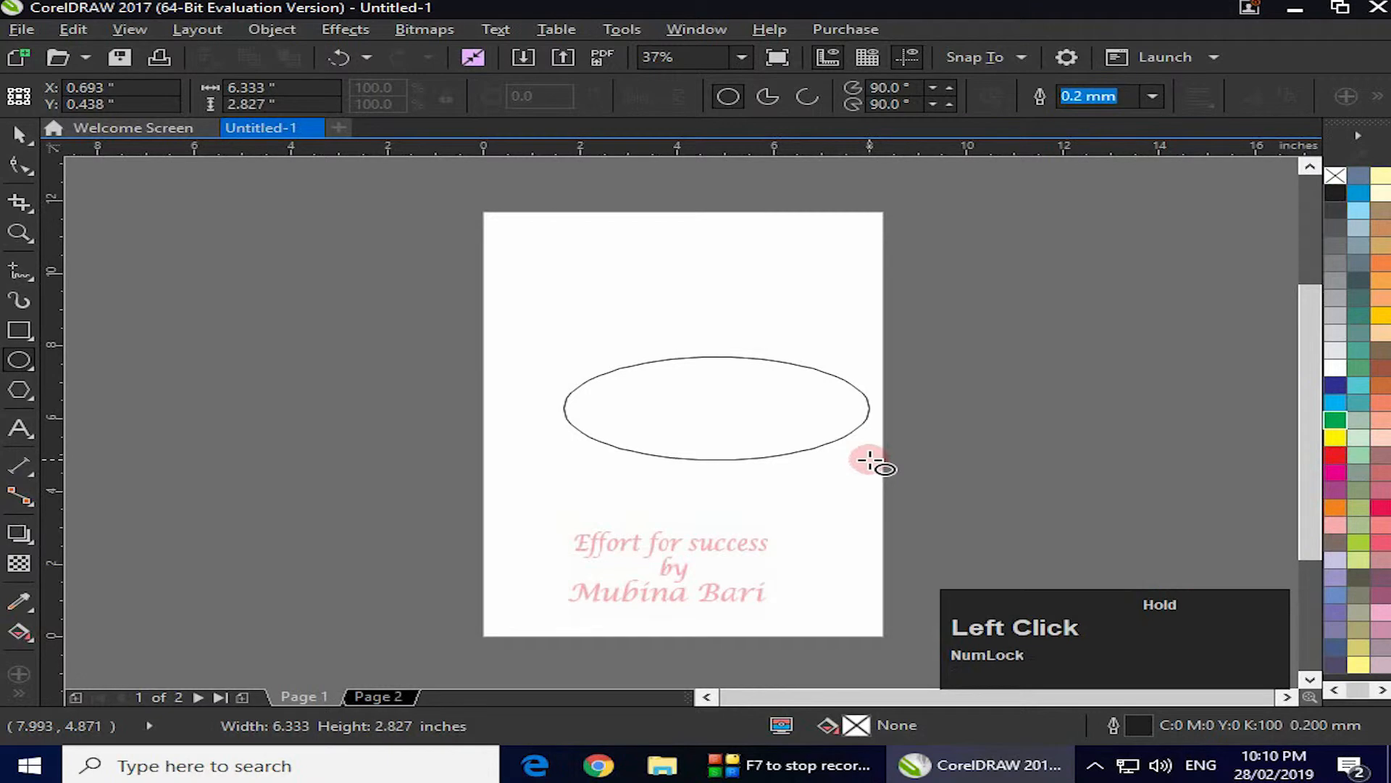
{"action": "key", "text": "ctrl"}
{"action": "left_click_drag", "start_coordinate": [870, 461], "coordinate": [832, 458]}
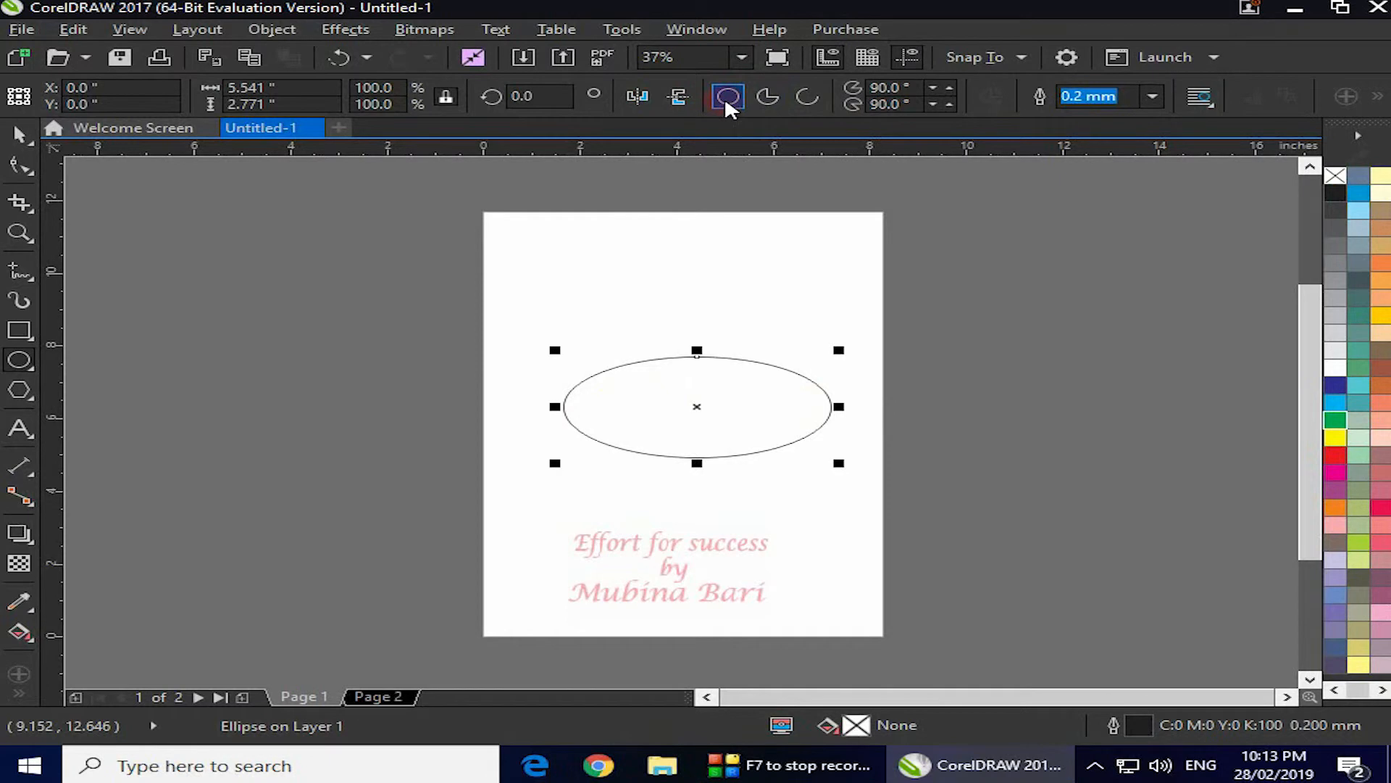
{"action": "left_click", "coordinate": [768, 97]}
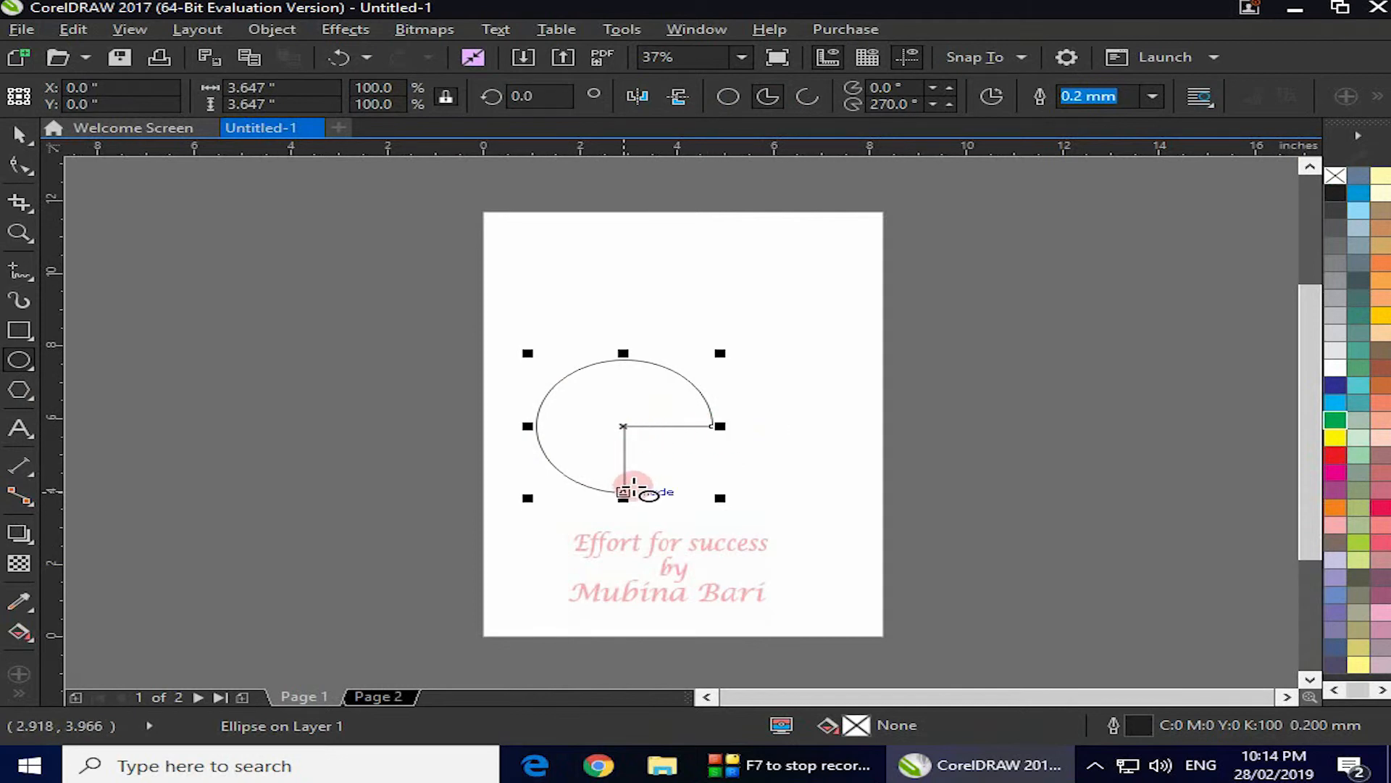
- Try out different starting angles for the pie, ending back at 0°
{"action": "left_click", "coordinate": [950, 88]}
{"action": "left_click", "coordinate": [949, 88]}
{"action": "left_click", "coordinate": [950, 87]}
{"action": "left_click", "coordinate": [949, 88]}
{"action": "left_click", "coordinate": [950, 87]}
{"action": "left_click", "coordinate": [949, 88]}
{"action": "left_click", "coordinate": [949, 87]}
{"action": "left_click", "coordinate": [950, 87]}
{"action": "left_click", "coordinate": [949, 87]}
{"action": "left_click", "coordinate": [933, 87]}
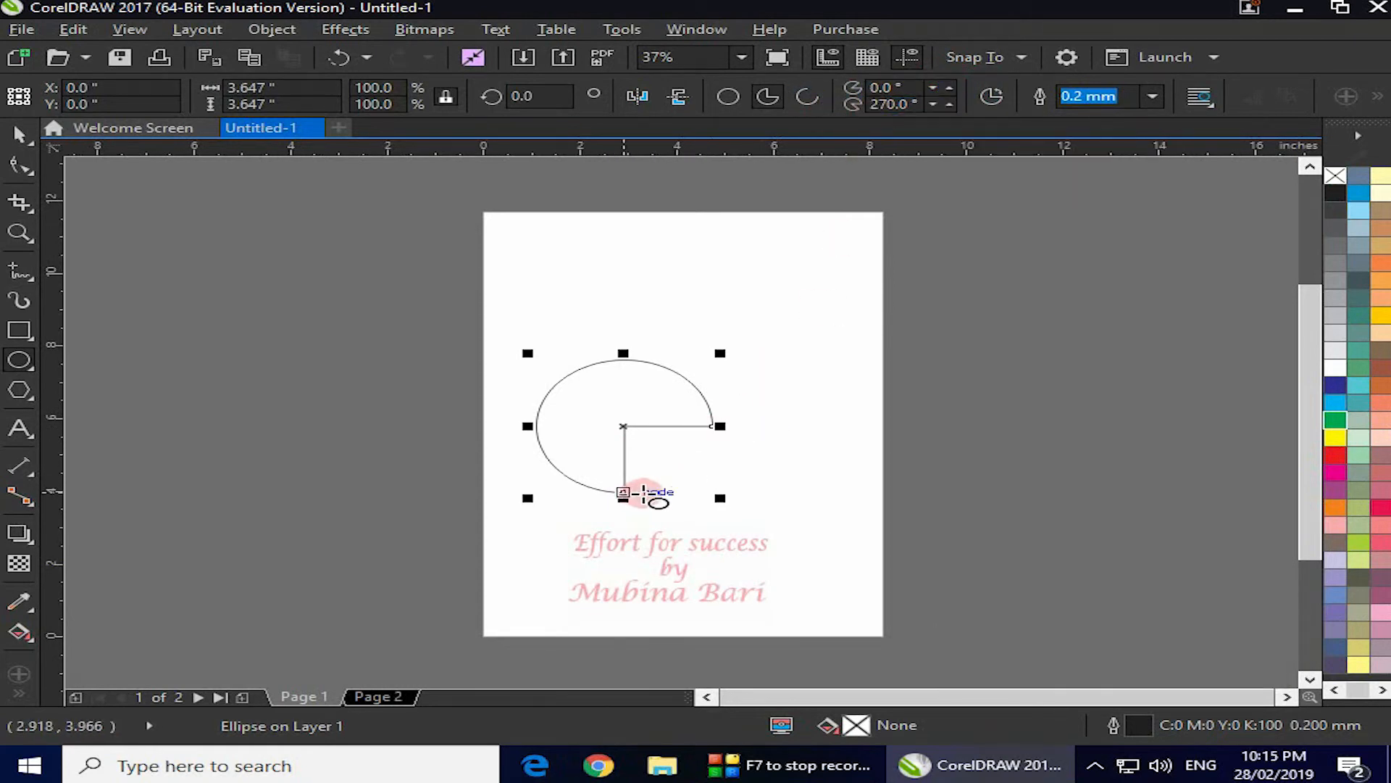
- Set the pie's ending angle to 281°
{"action": "left_click", "coordinate": [950, 108]}
{"action": "left_click", "coordinate": [949, 107]}
{"action": "left_click", "coordinate": [950, 108]}
{"action": "left_click", "coordinate": [951, 108]}
{"action": "left_click", "coordinate": [951, 108]}
{"action": "left_click", "coordinate": [950, 108]}
{"action": "left_click", "coordinate": [950, 108]}
{"action": "left_click", "coordinate": [950, 108]}
{"action": "left_click", "coordinate": [951, 108]}
{"action": "left_click", "coordinate": [951, 109]}
{"action": "left_click", "coordinate": [951, 108]}
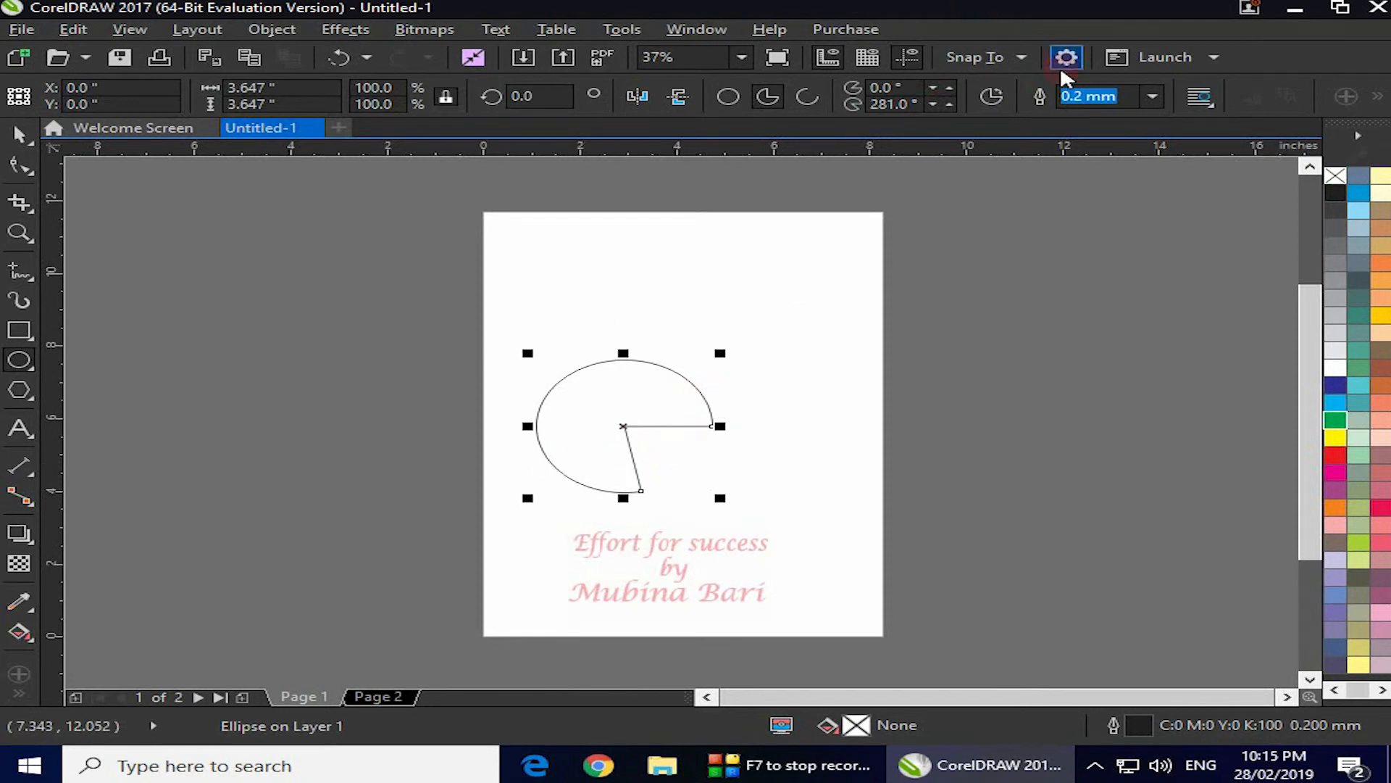
- Reverse the pie's direction to see the opposite wedge, and restore the large pie
{"action": "left_click", "coordinate": [992, 97]}
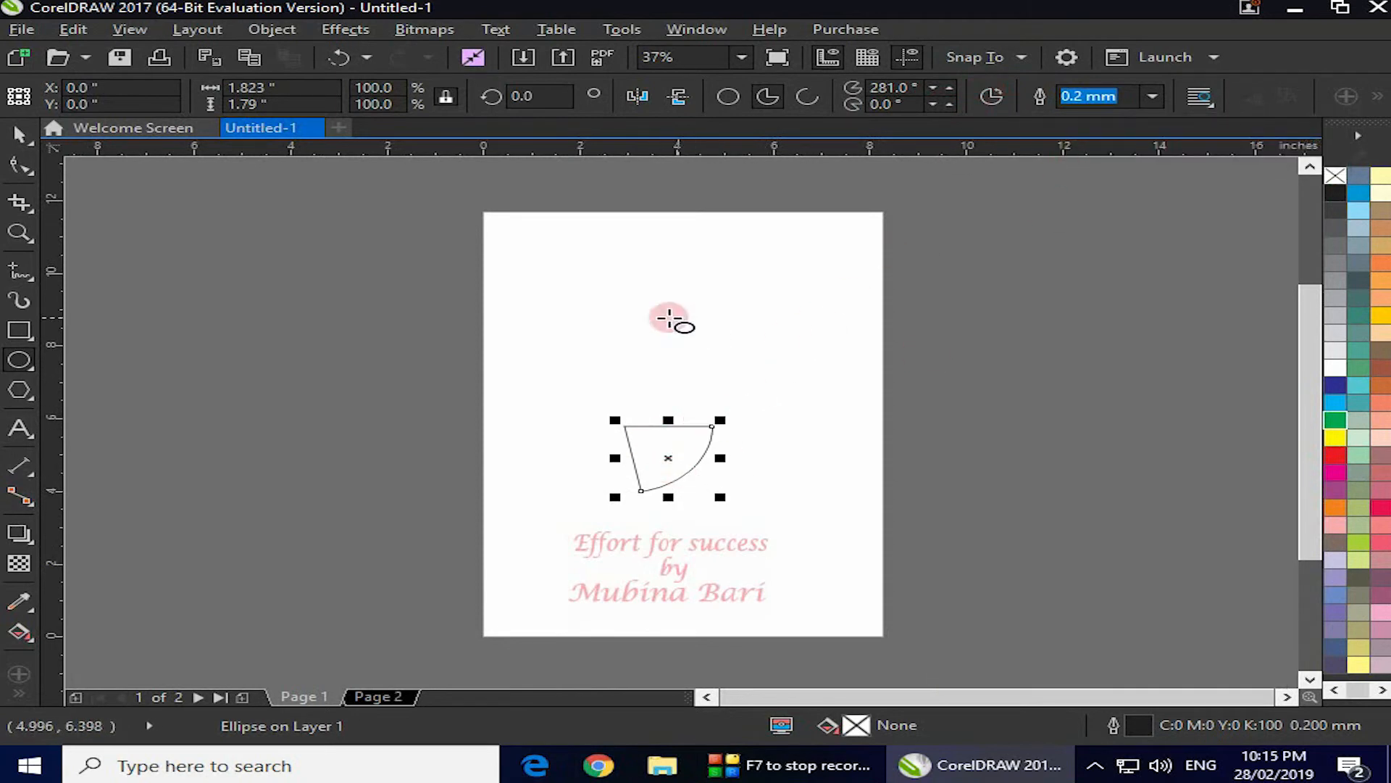
{"action": "left_click", "coordinate": [991, 97]}
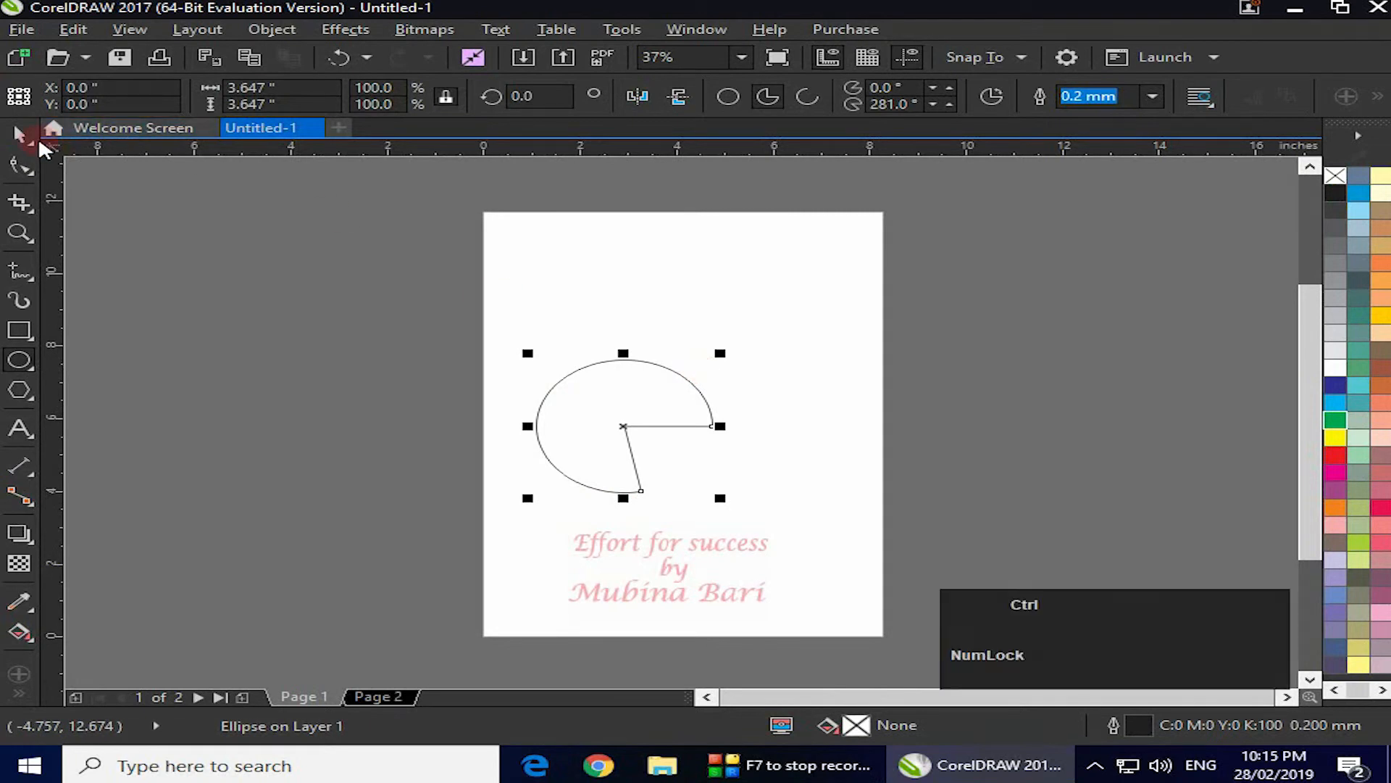
- Duplicate the pie in place and reverse the copy's direction to make the complementary small wedge
{"action": "key", "text": "ctrl+c"}
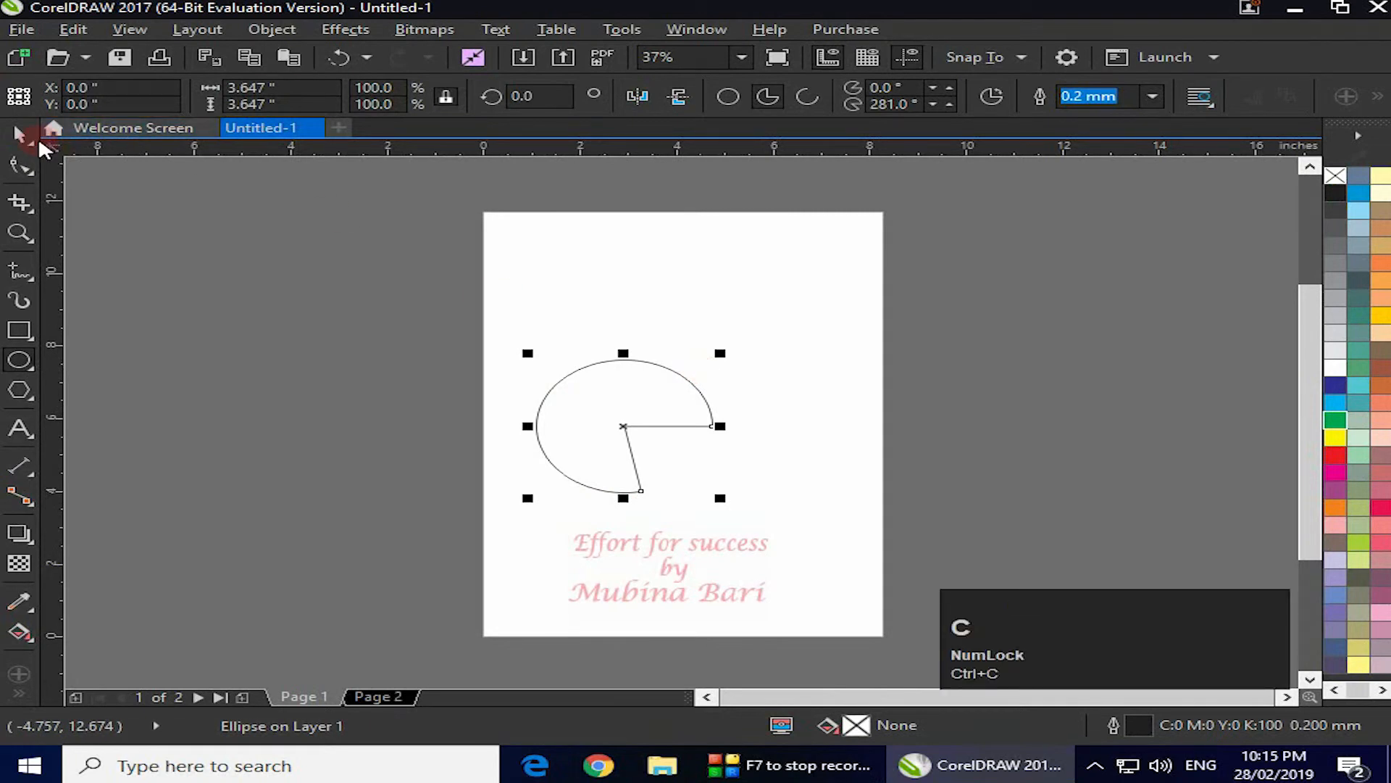
{"action": "key", "text": "ctrl+v"}
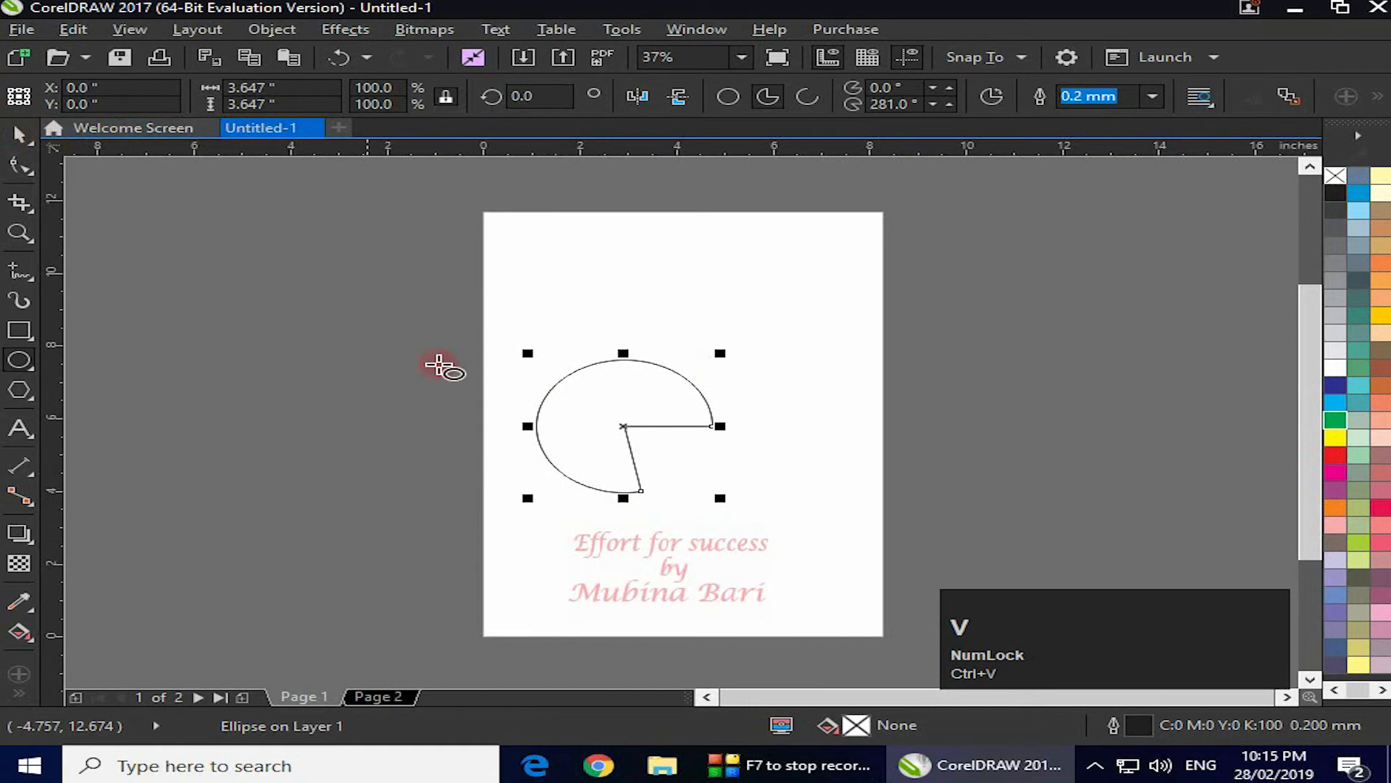
{"action": "left_click_drag", "start_coordinate": [624, 428], "coordinate": [691, 331]}
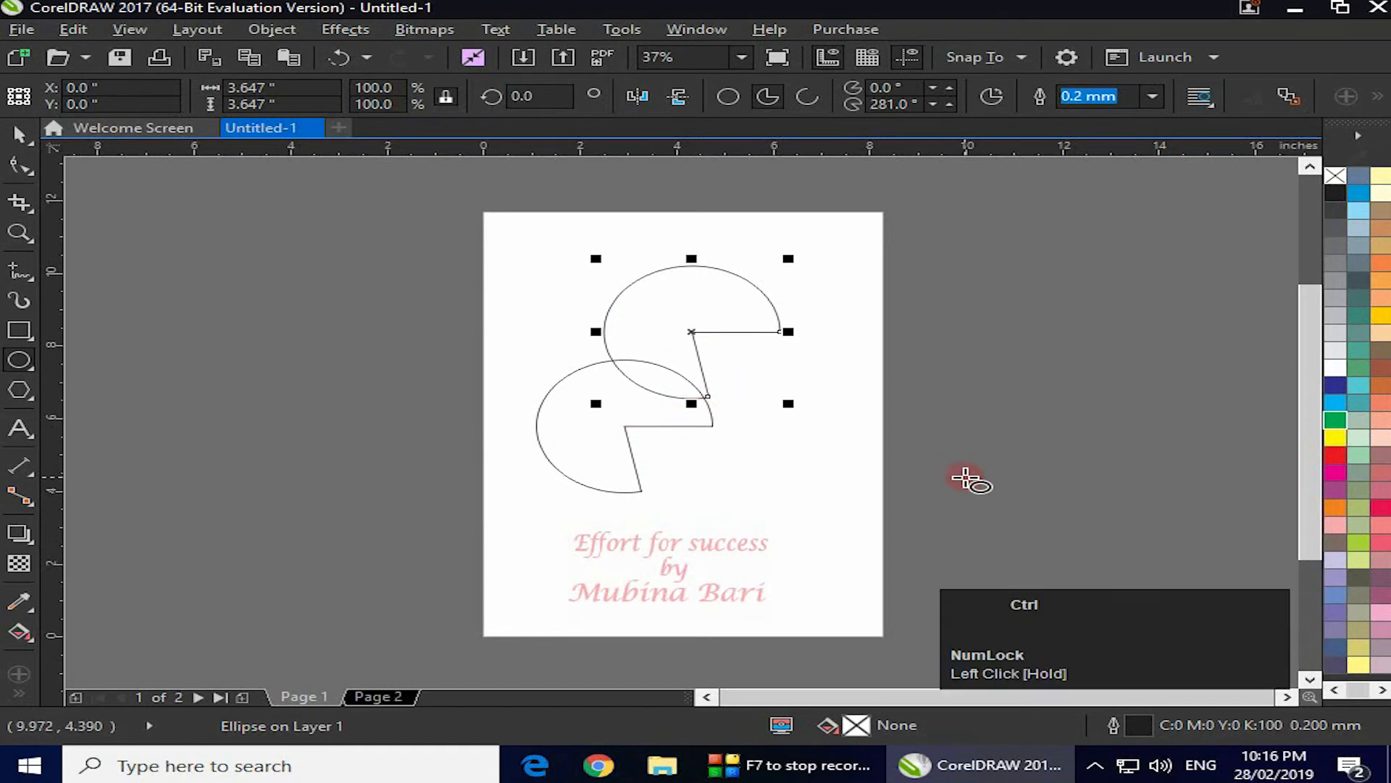
{"action": "key", "text": "ctrl+z"}
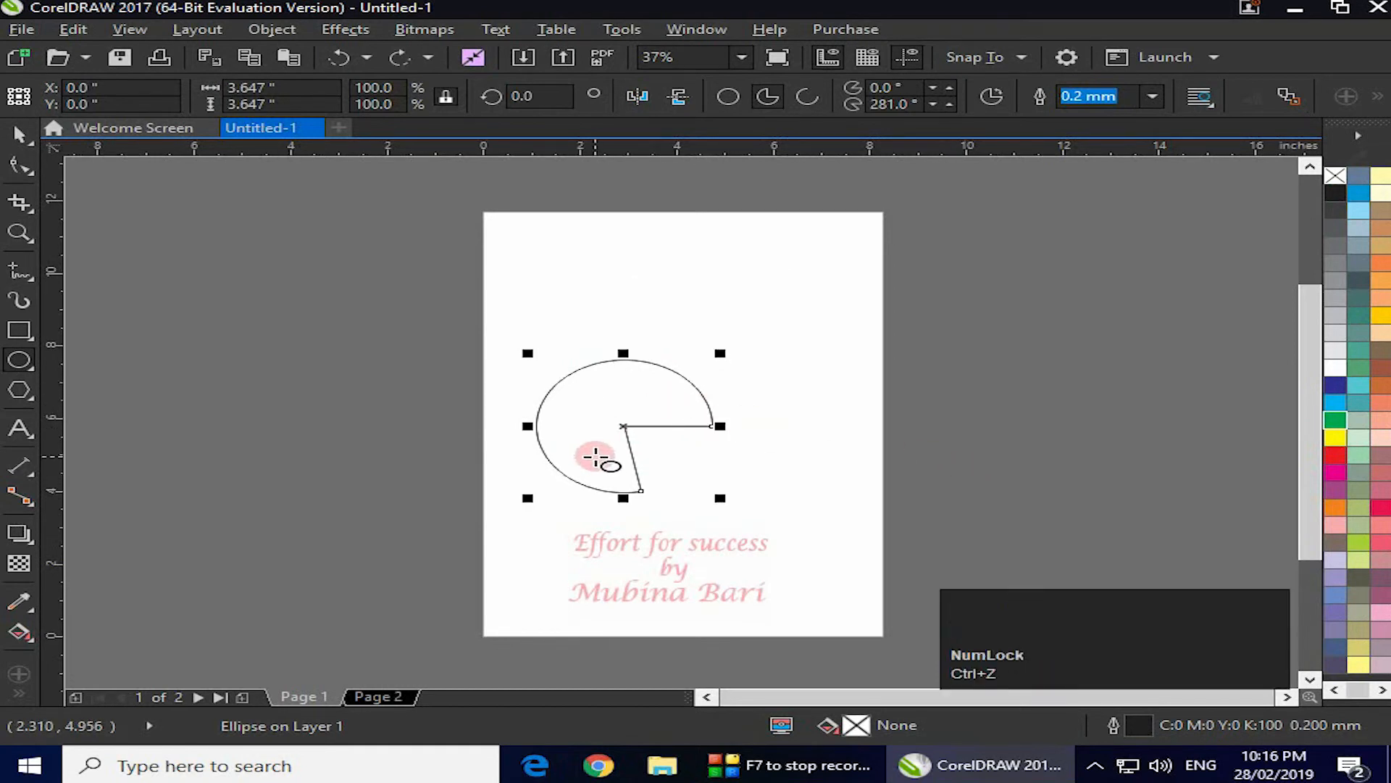
{"action": "left_click", "coordinate": [993, 97]}
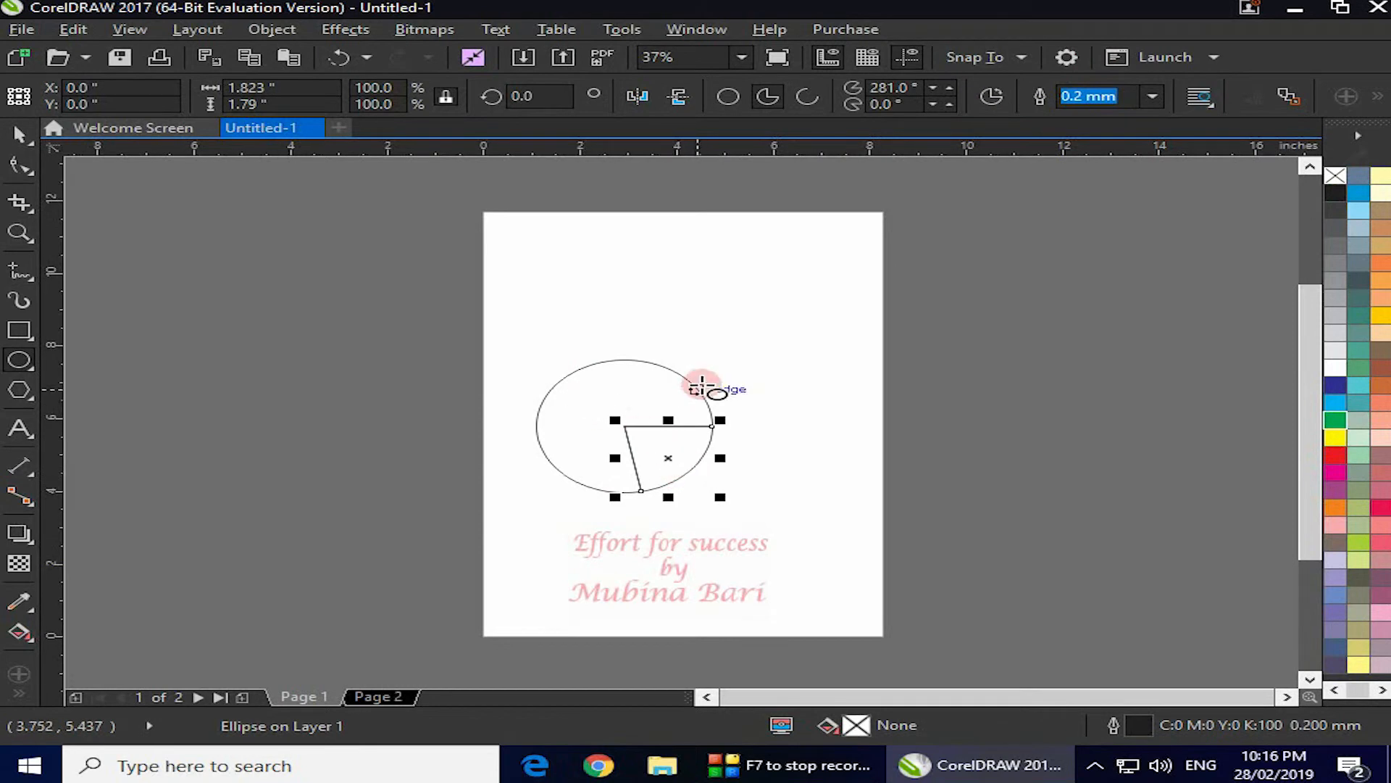
- Try moving the large pie up and to the left away from the wedge, and undo the move
{"action": "left_click", "coordinate": [19, 134]}
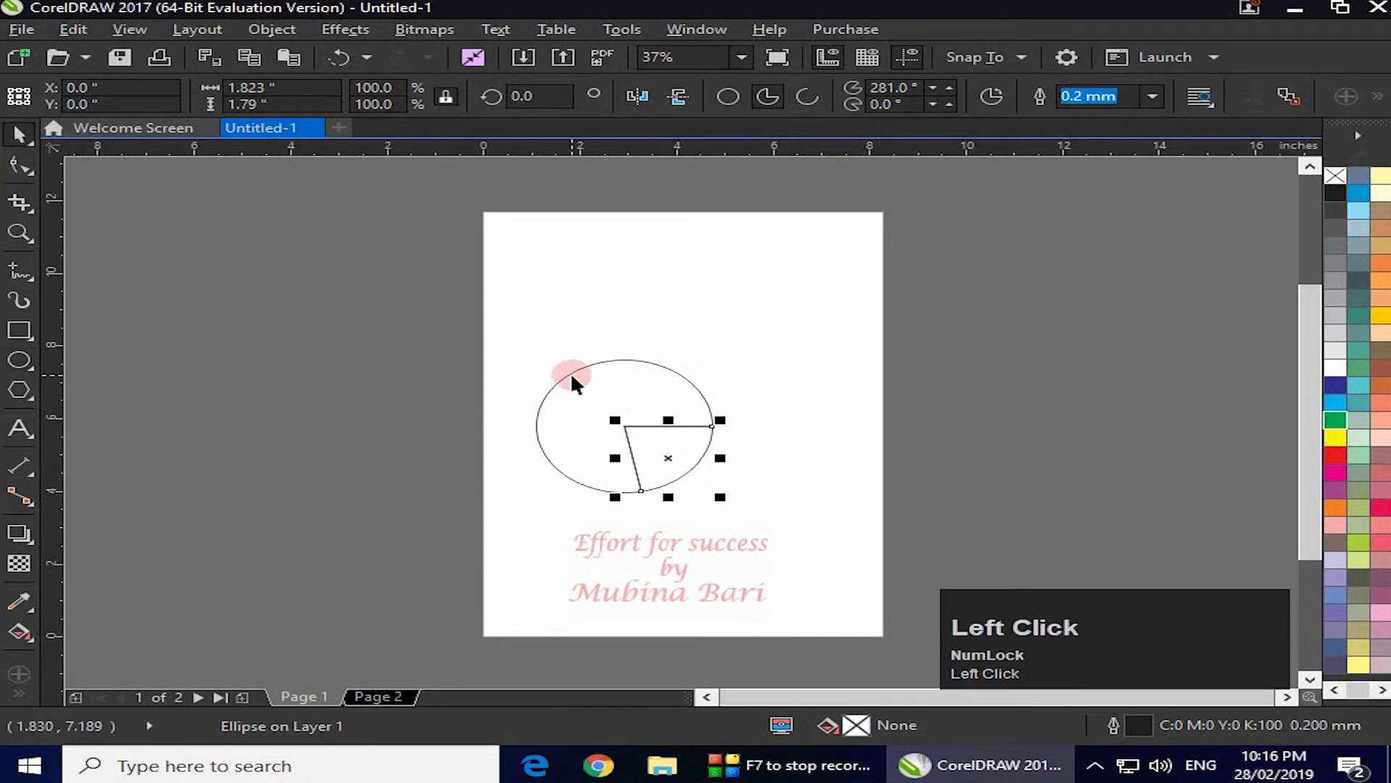
{"action": "left_click", "coordinate": [571, 374]}
{"action": "left_click_drag", "start_coordinate": [622, 428], "coordinate": [586, 357]}
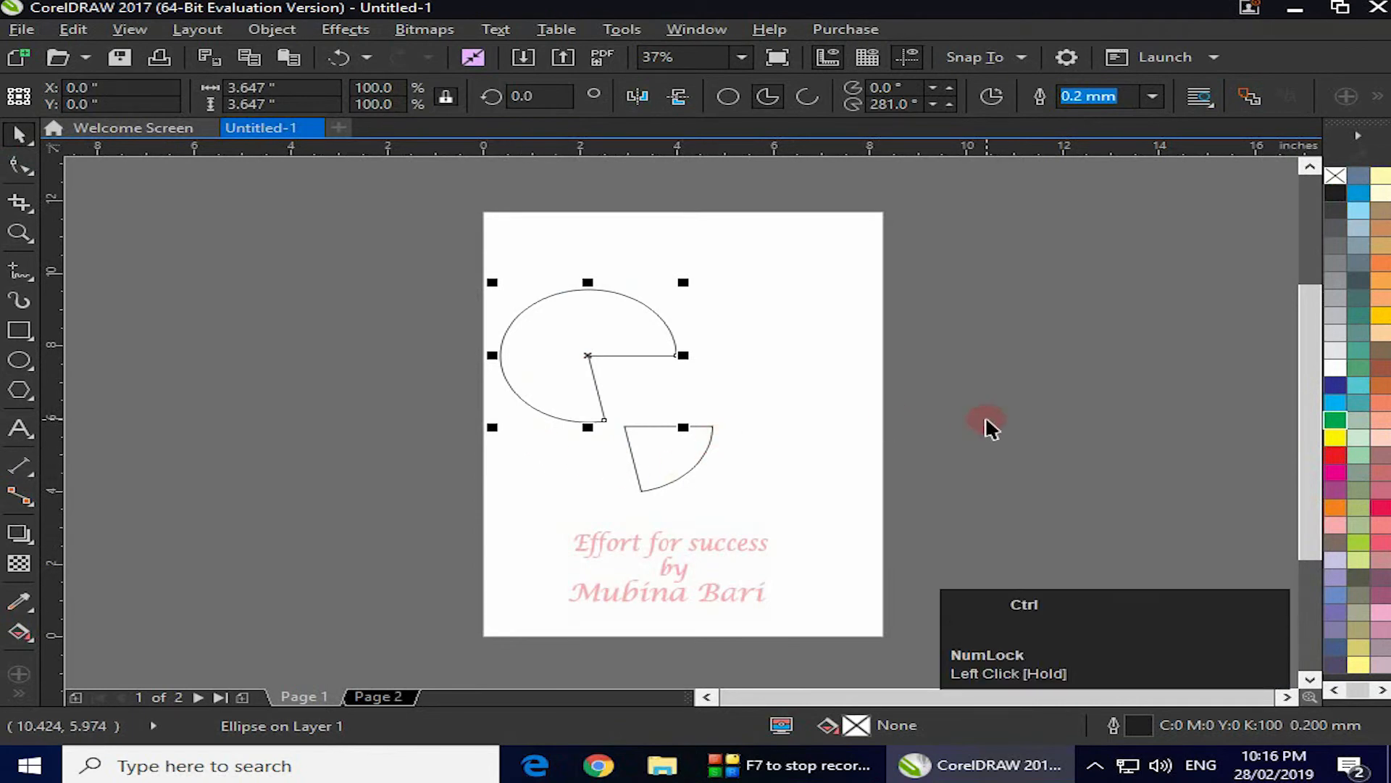
{"action": "key", "text": "ctrl+z"}
- Move the small wedge out of the large pie to a clear spot on its right
{"action": "left_click", "coordinate": [684, 464]}
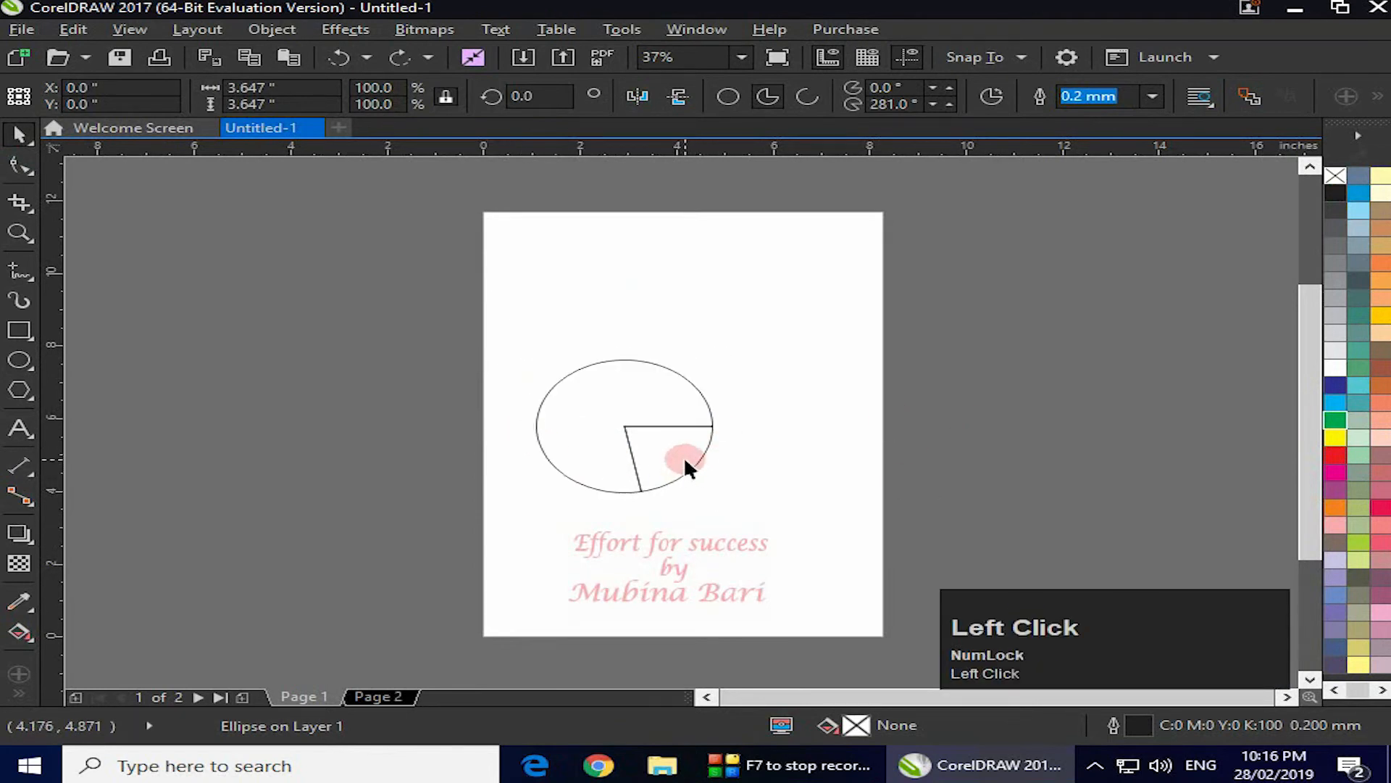
{"action": "left_click", "coordinate": [684, 472]}
{"action": "left_click_drag", "start_coordinate": [667, 456], "coordinate": [703, 473]}
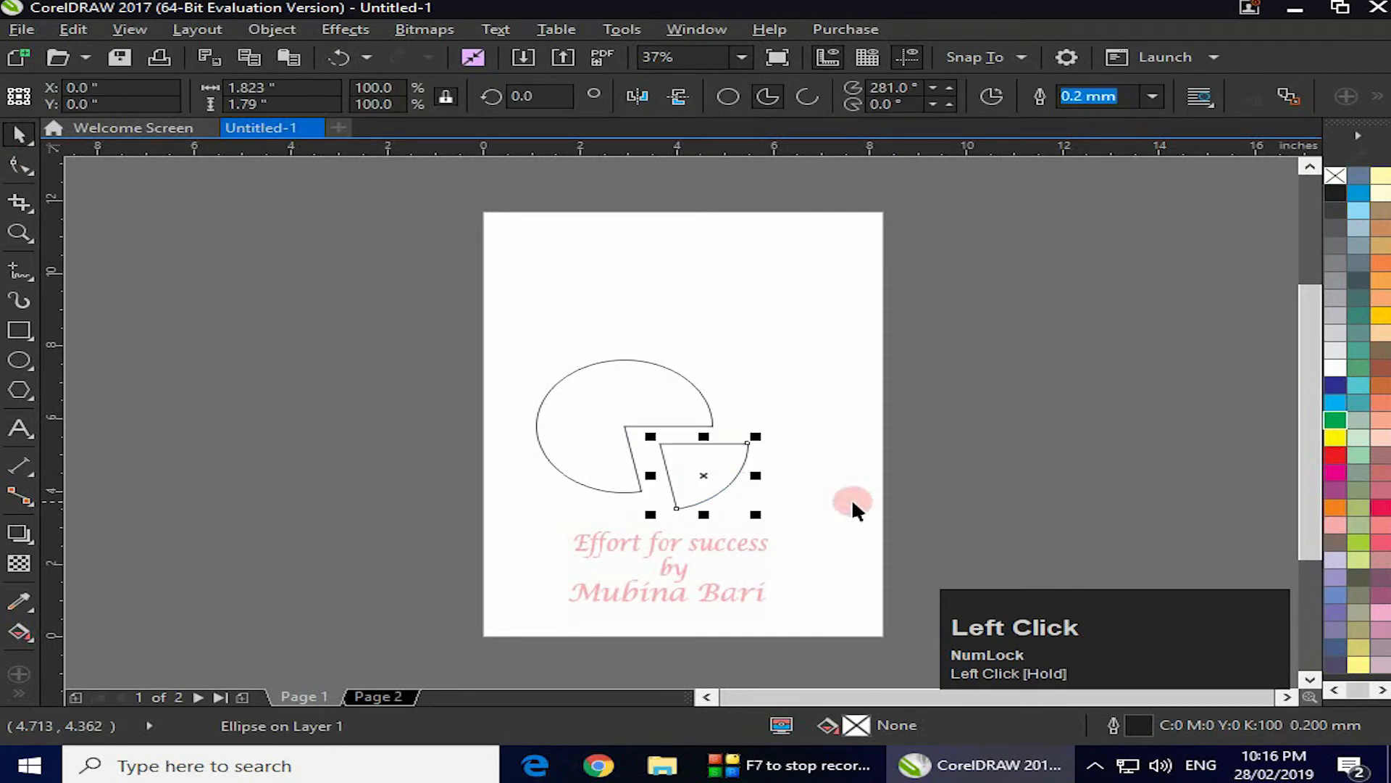
{"action": "left_click", "coordinate": [819, 361]}
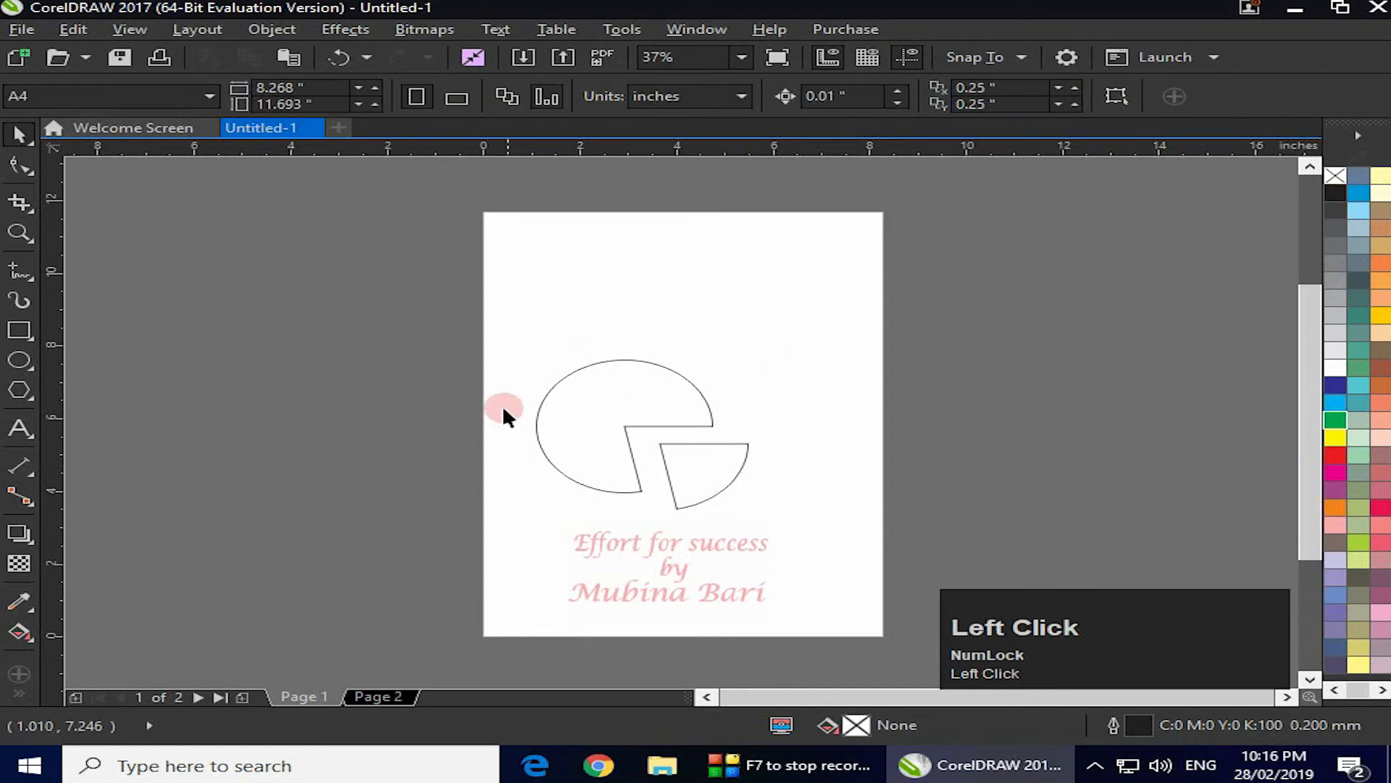
{"action": "left_click_drag", "start_coordinate": [696, 484], "coordinate": [790, 466]}
- Rotate the large pie about 24° counterclockwise so its opening faces right
{"action": "left_click", "coordinate": [634, 452]}
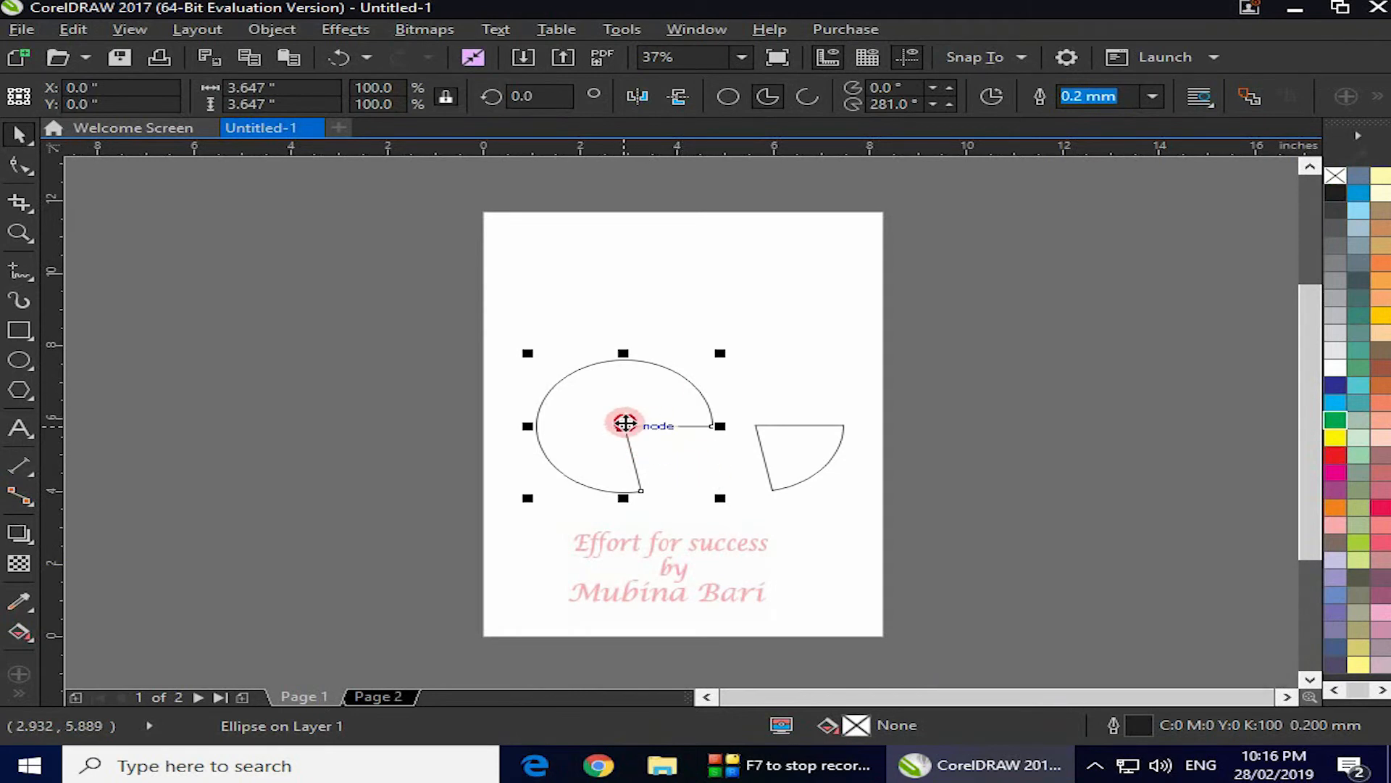
{"action": "left_click", "coordinate": [718, 484]}
{"action": "left_click_drag", "start_coordinate": [717, 485], "coordinate": [814, 466]}
- Scale the small wedge down to about 61% and place it just outside the large pie's opening
{"action": "left_click", "coordinate": [833, 452]}
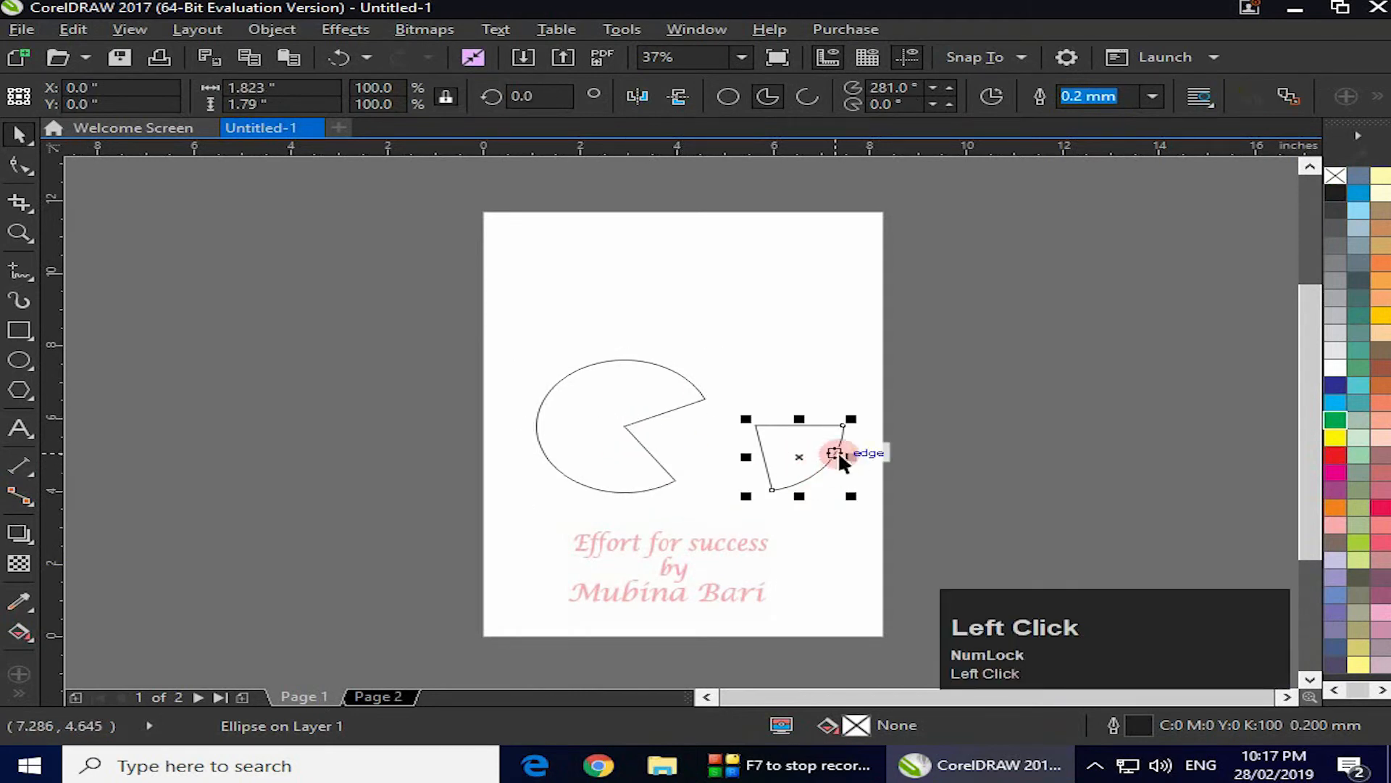
{"action": "left_click_drag", "start_coordinate": [849, 418], "coordinate": [714, 458]}
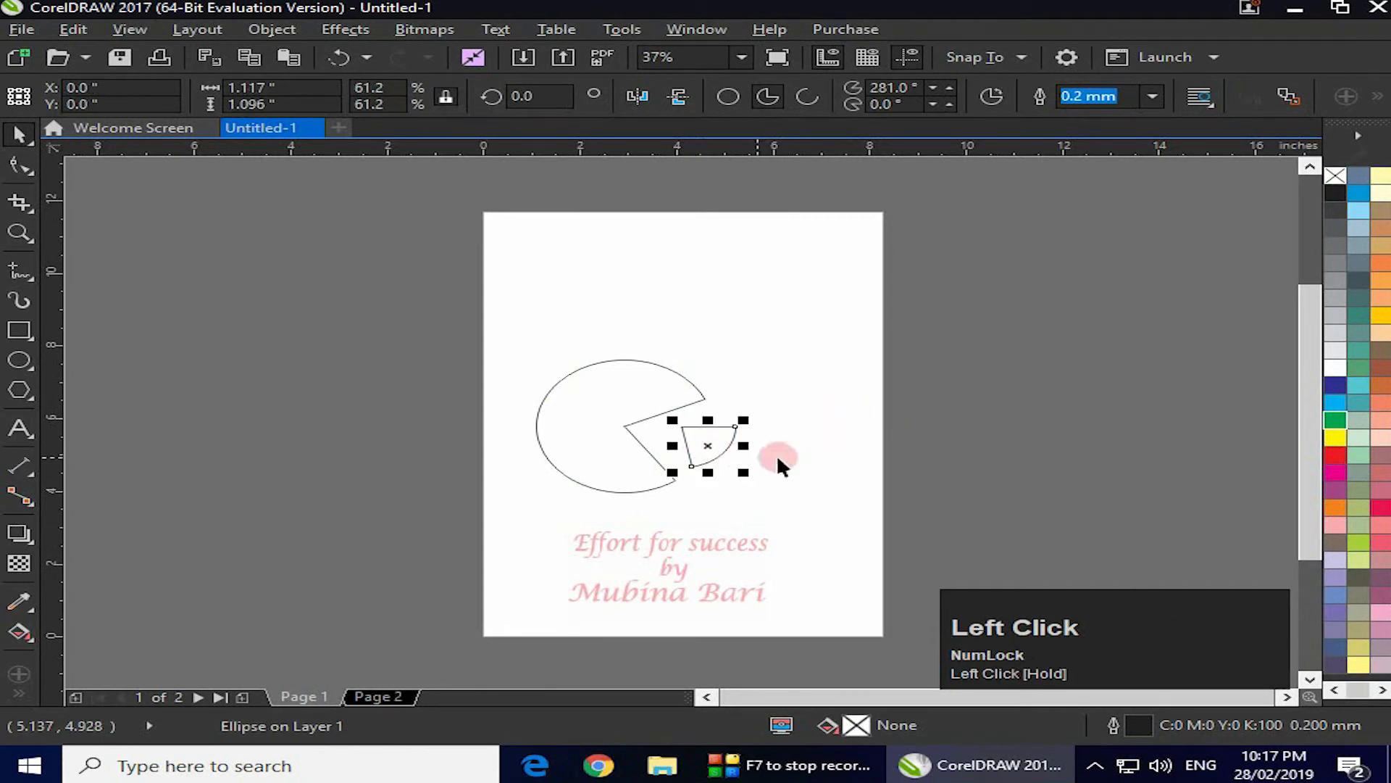
{"action": "left_click", "coordinate": [809, 403]}
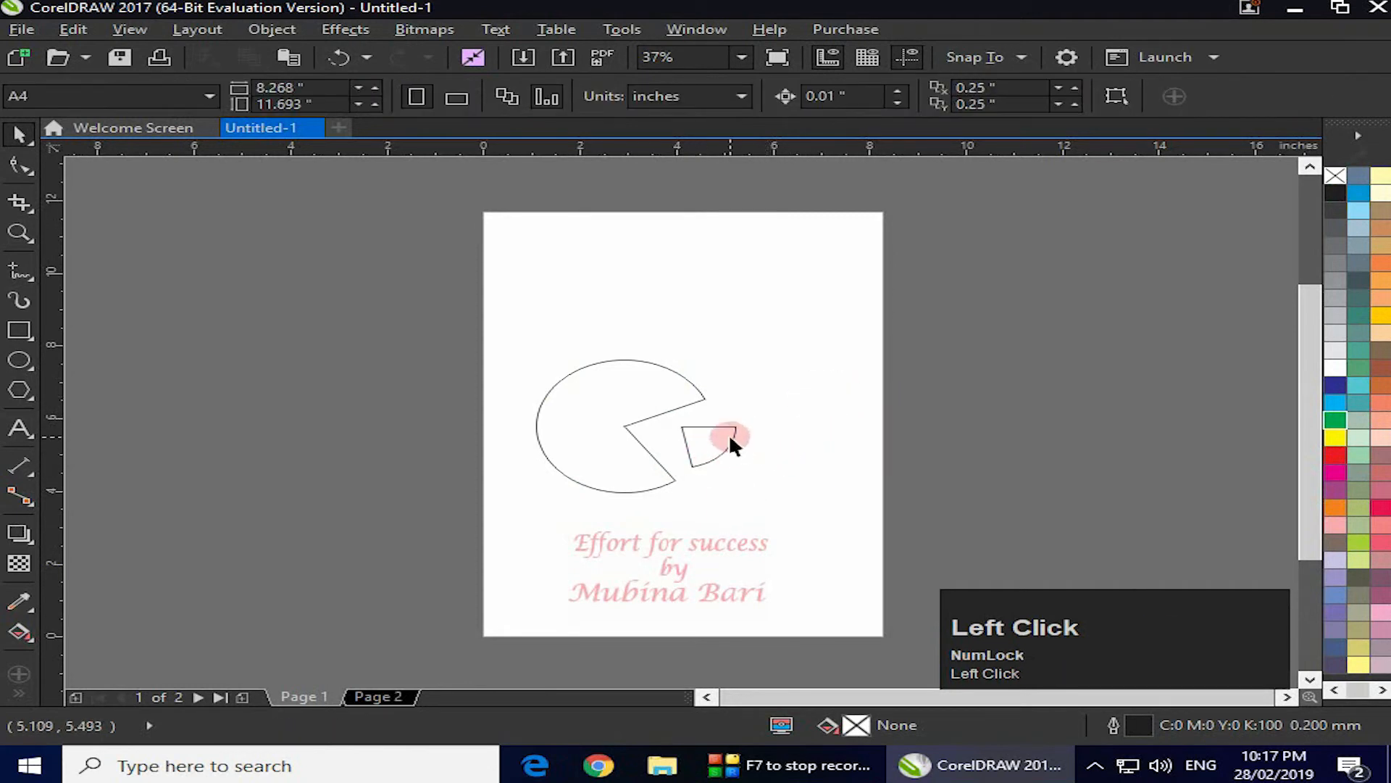
- Move the small wedge into the large pie's opening and rotate it about 16° clockwise
{"action": "left_click_drag", "start_coordinate": [729, 433], "coordinate": [694, 432]}
{"action": "left_click", "coordinate": [685, 420]}
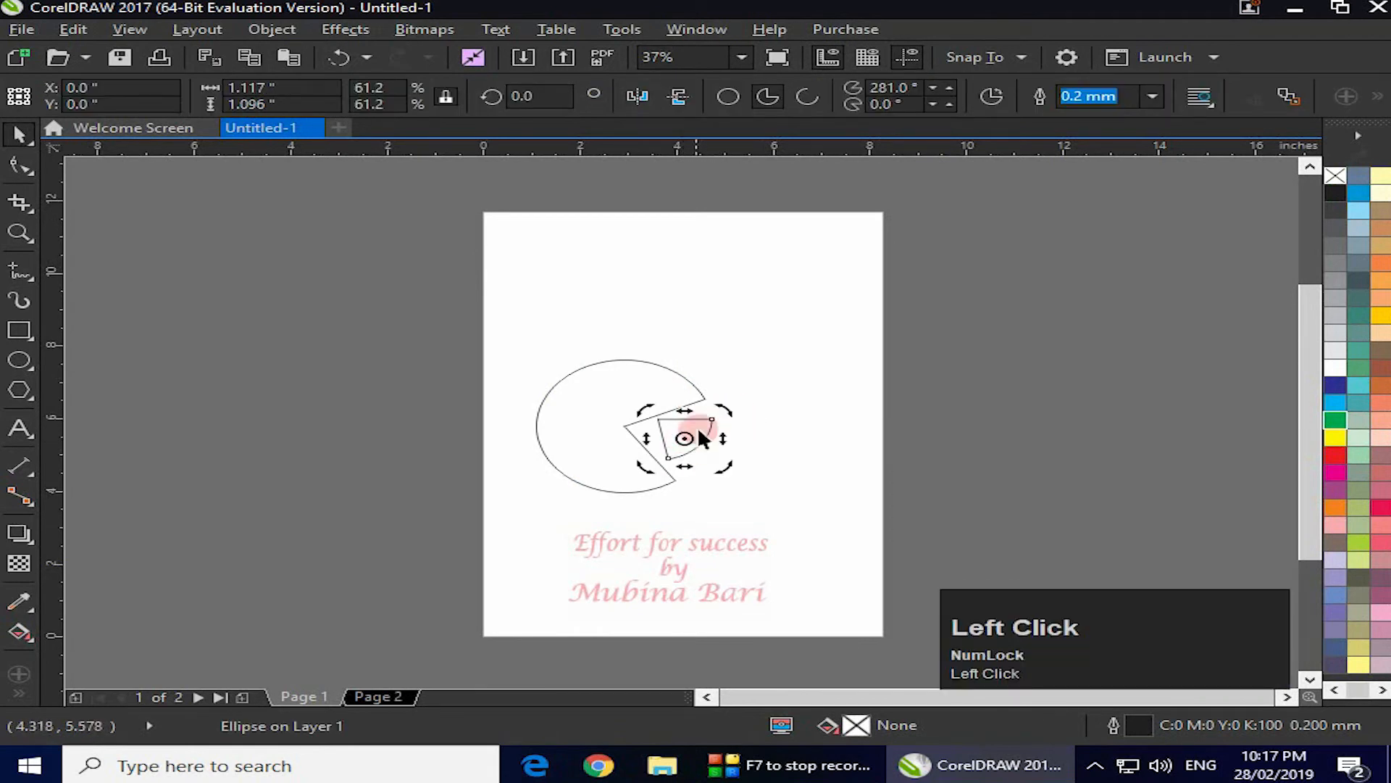
{"action": "left_click", "coordinate": [587, 475]}
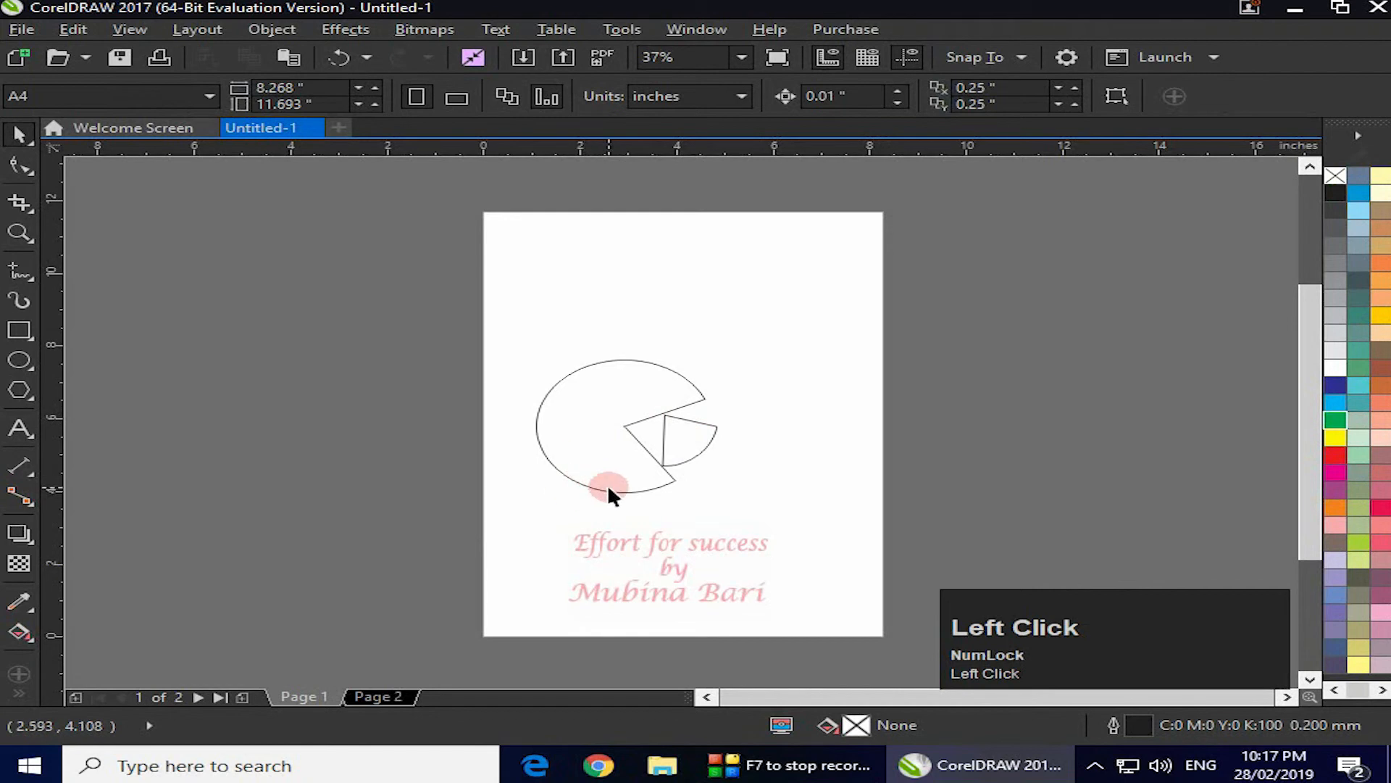
- Fill the large pie with cyan (C100) and the small wedge with dark blue (C100 M100)
{"action": "left_click", "coordinate": [607, 485]}
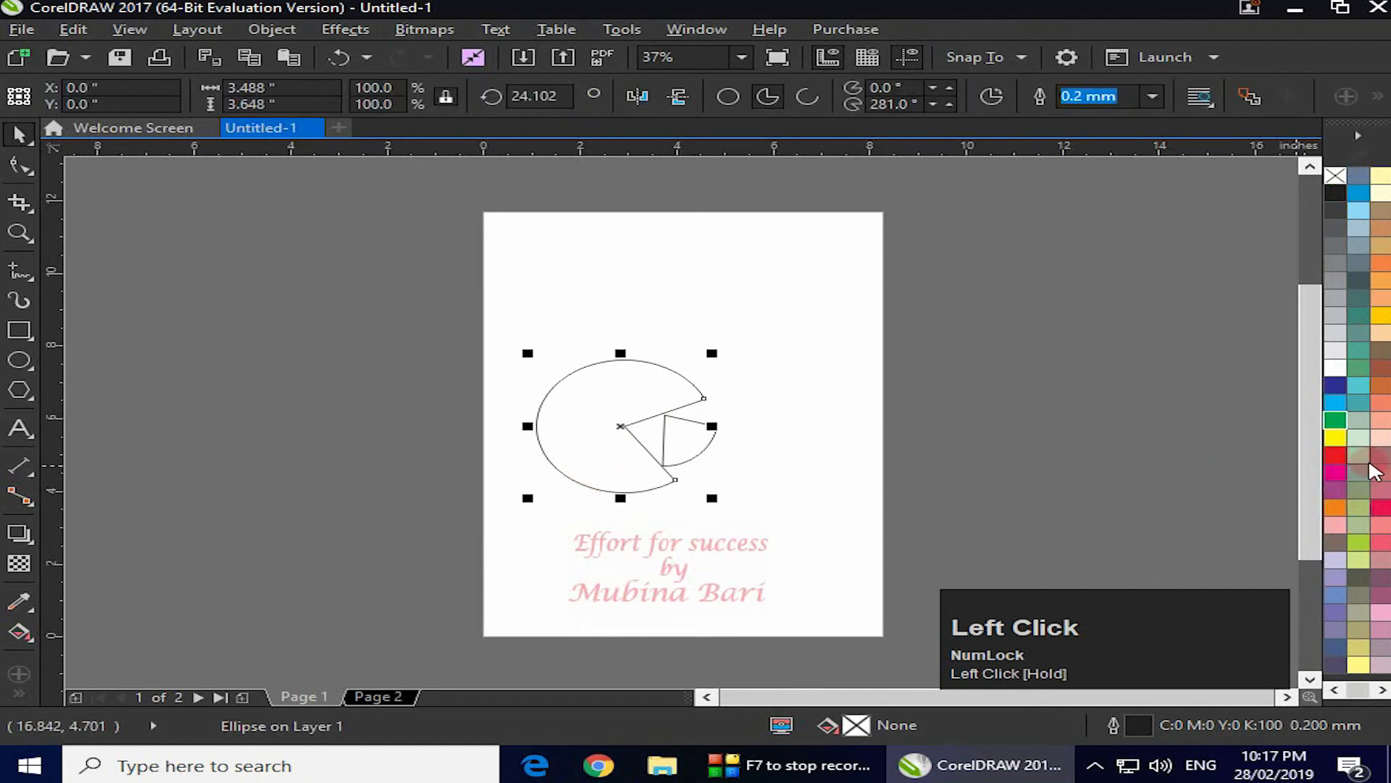
{"action": "left_click", "coordinate": [1335, 402]}
{"action": "left_click", "coordinate": [696, 451]}
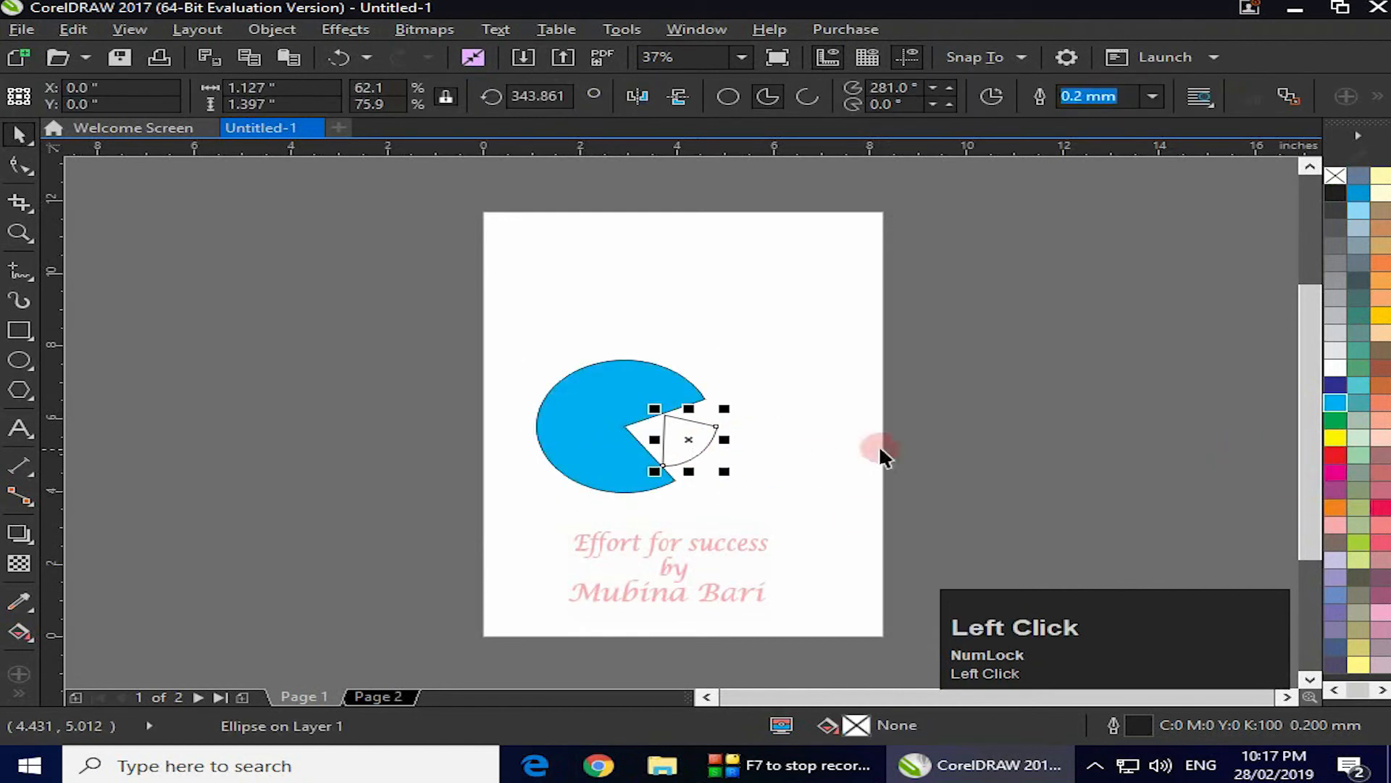
{"action": "left_click", "coordinate": [1336, 384]}
{"action": "left_click", "coordinate": [806, 330]}
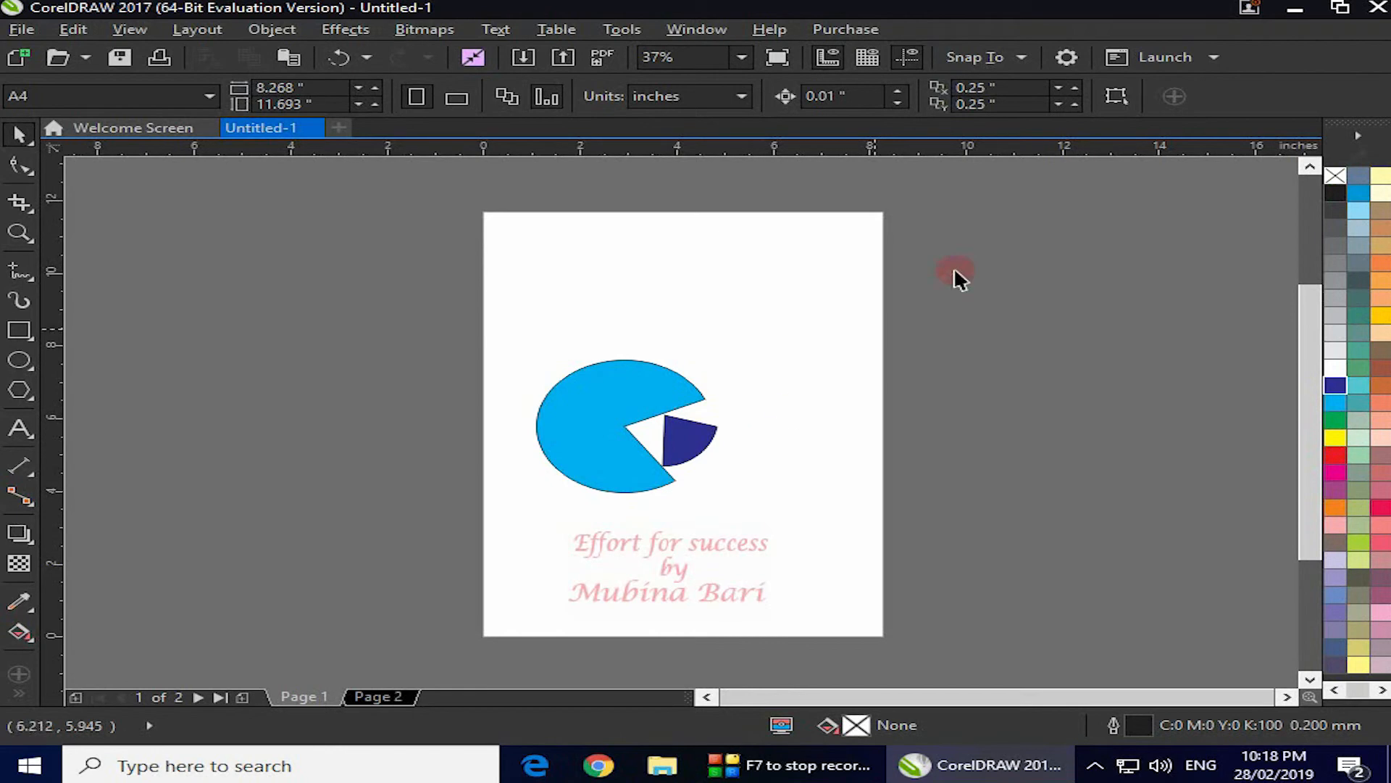
- Remove the outlines from the cyan pie and the dark blue wedge
{"action": "left_click", "coordinate": [618, 427]}
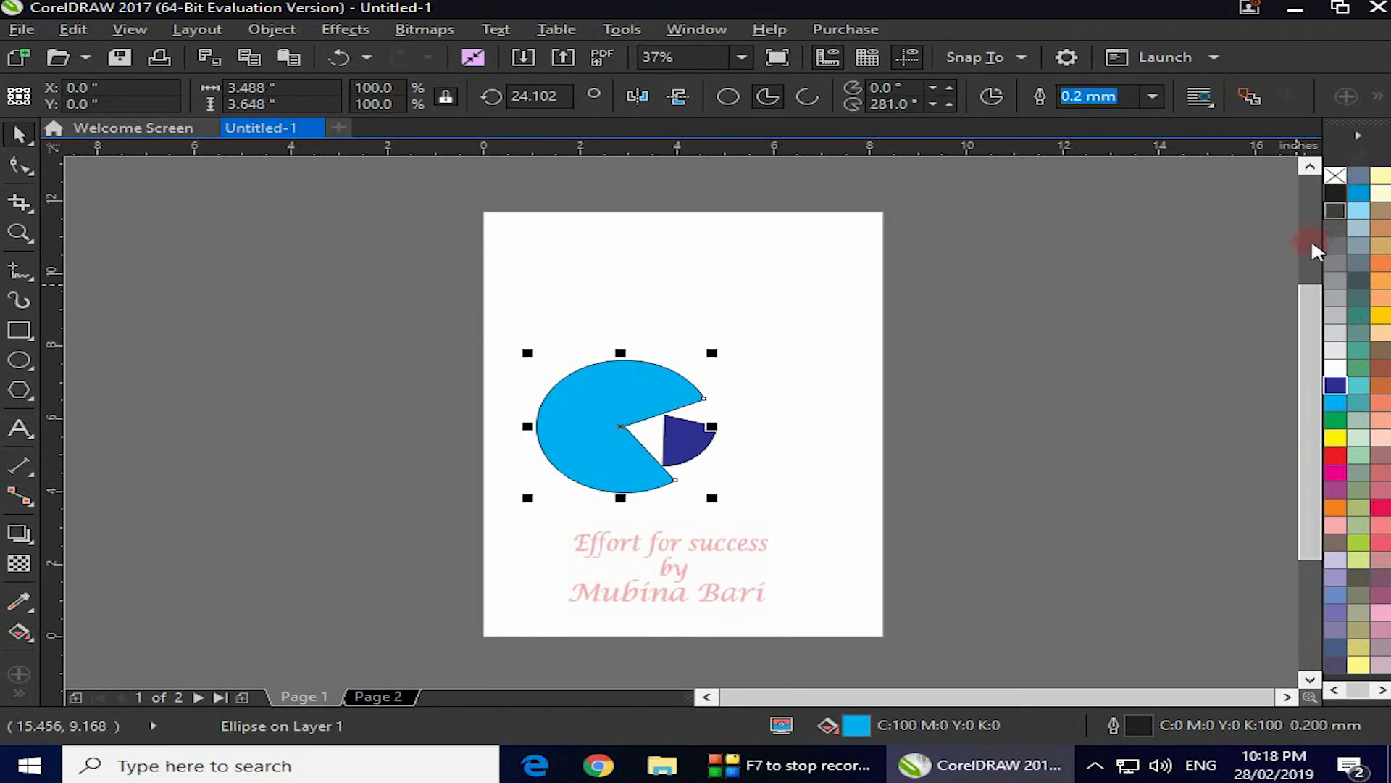
{"action": "right_click", "coordinate": [1336, 175]}
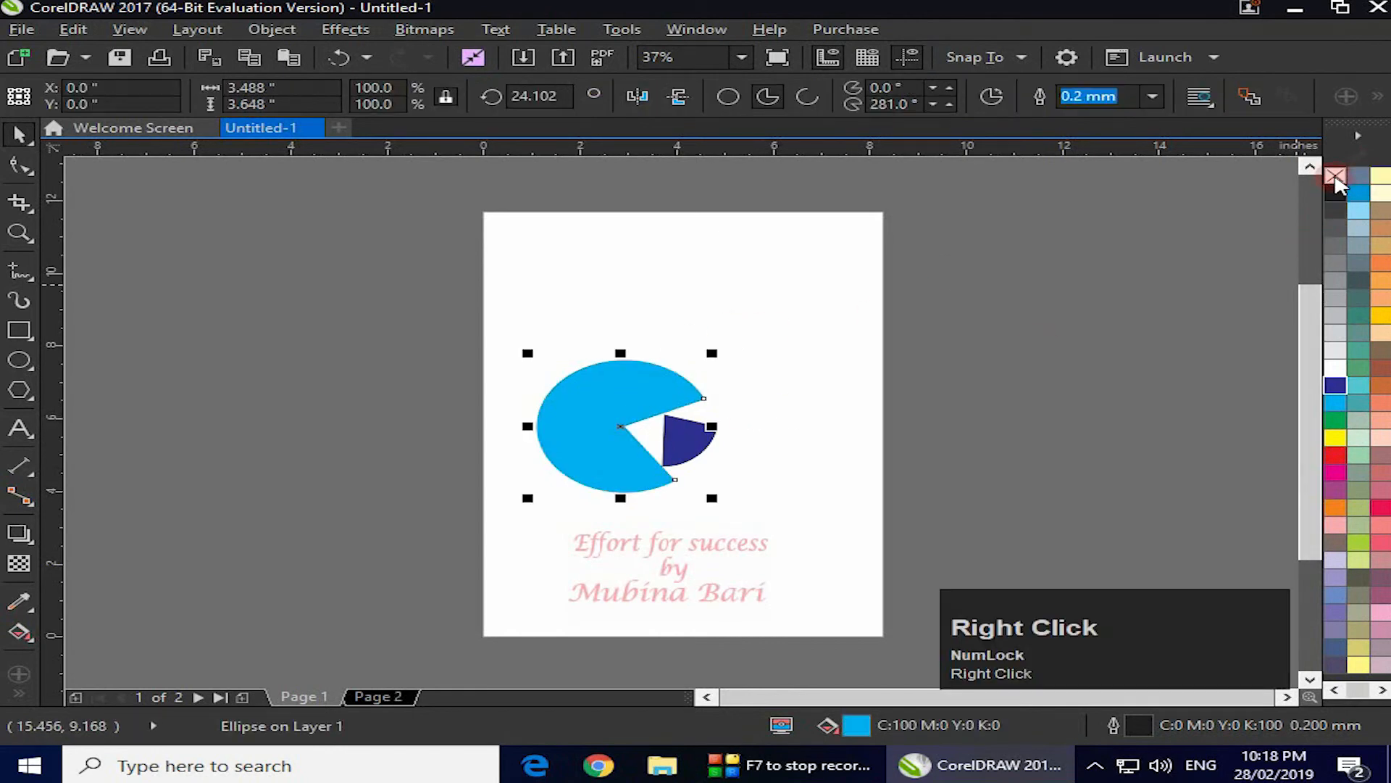
{"action": "left_click", "coordinate": [700, 438]}
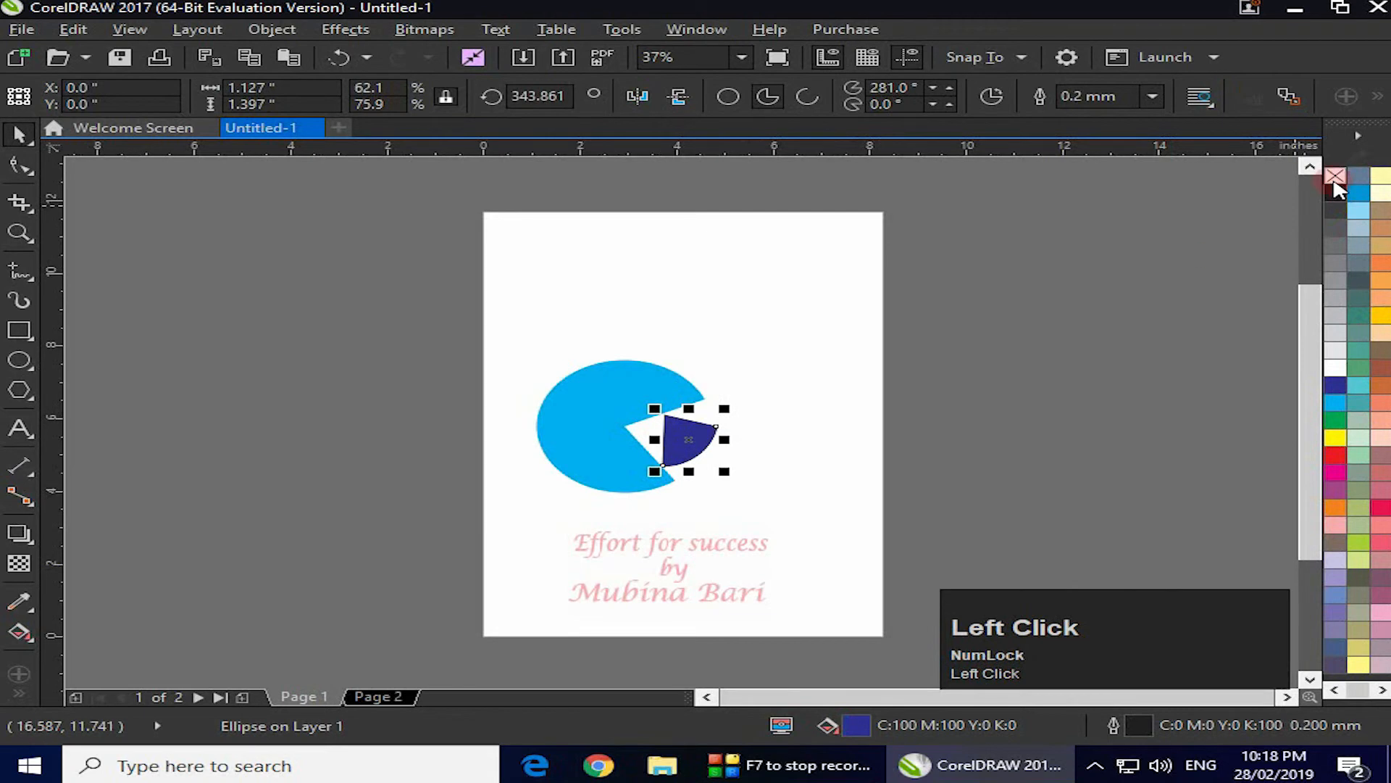
{"action": "right_click", "coordinate": [1336, 176]}
{"action": "left_click", "coordinate": [760, 332]}
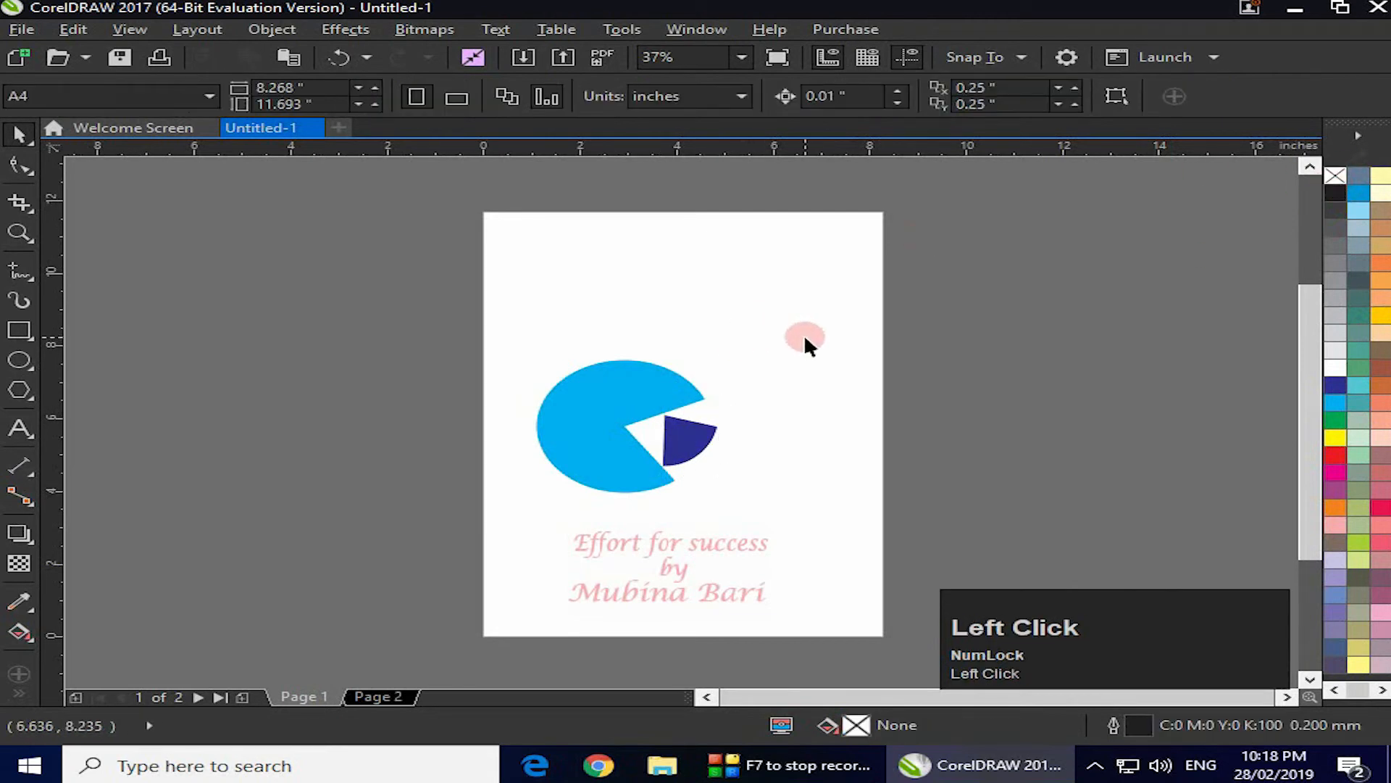
- Draw an ellipse about 3.6 by 3.1 inches above the pie, convert it to an arc and select it
{"action": "left_click", "coordinate": [19, 360]}
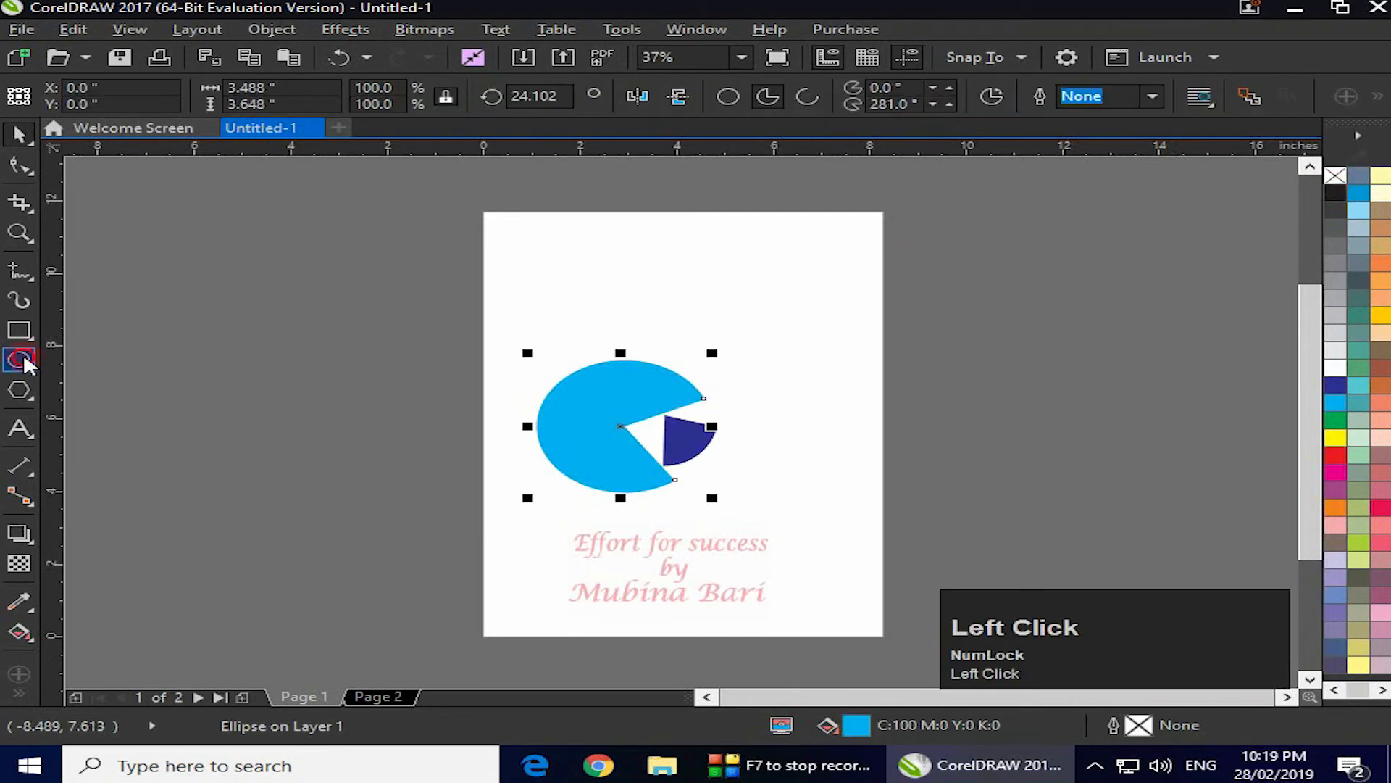
{"action": "left_click_drag", "start_coordinate": [646, 248], "coordinate": [831, 367]}
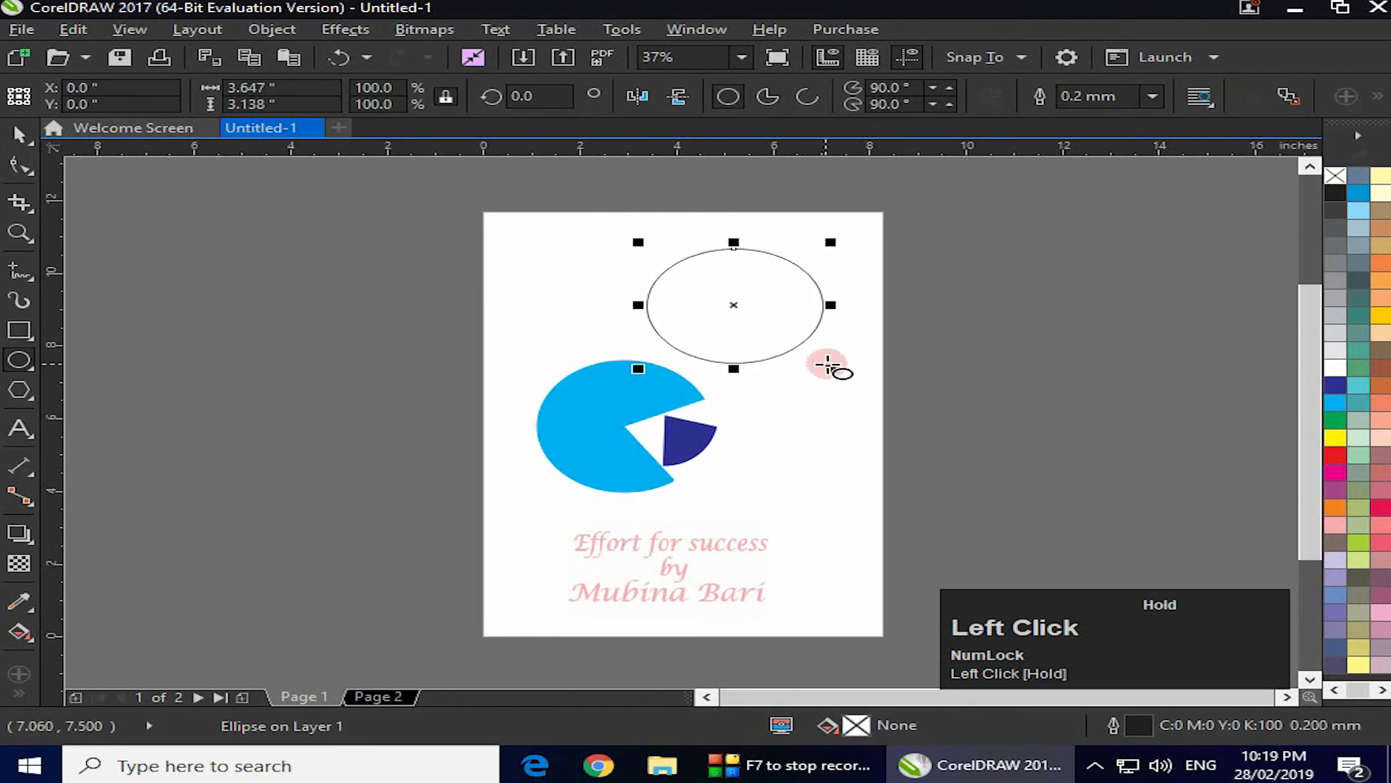
{"action": "left_click", "coordinate": [810, 98]}
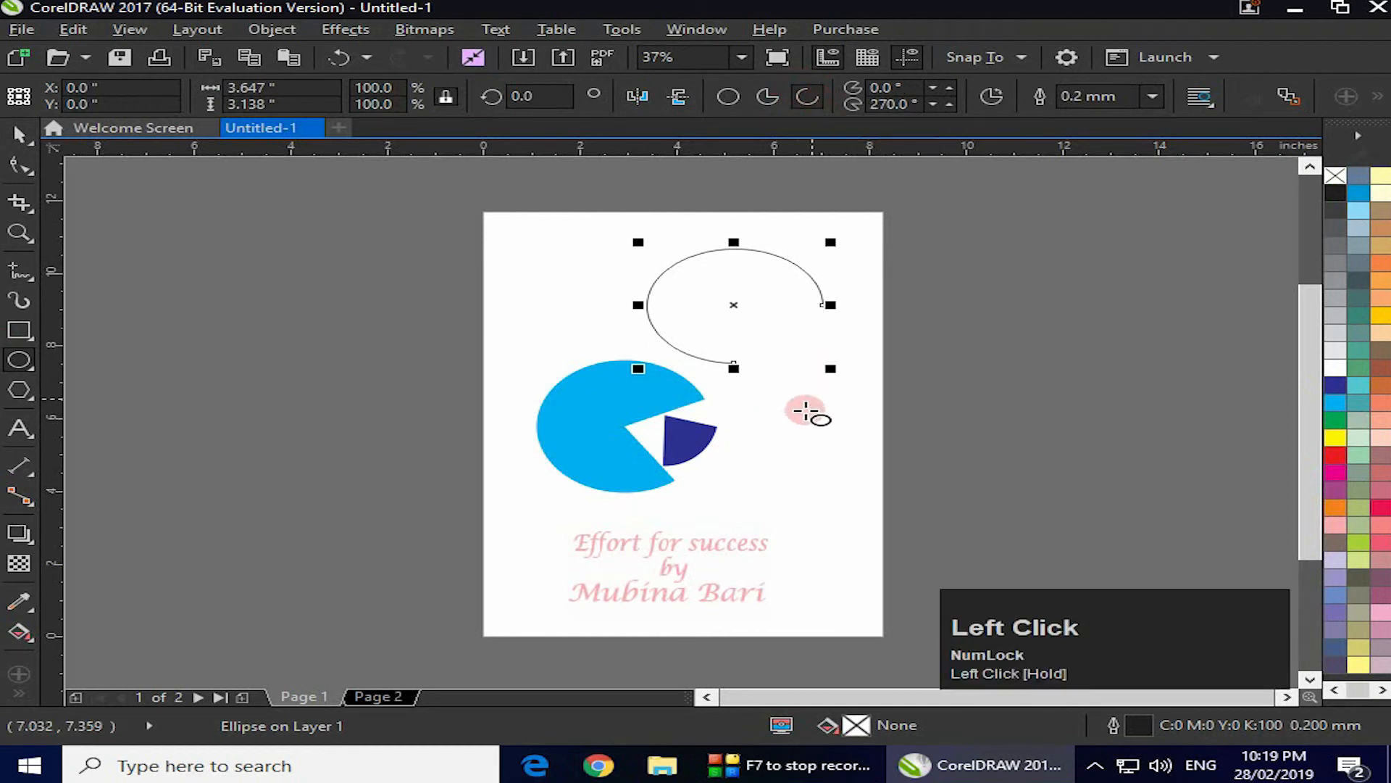
{"action": "left_click", "coordinate": [806, 433]}
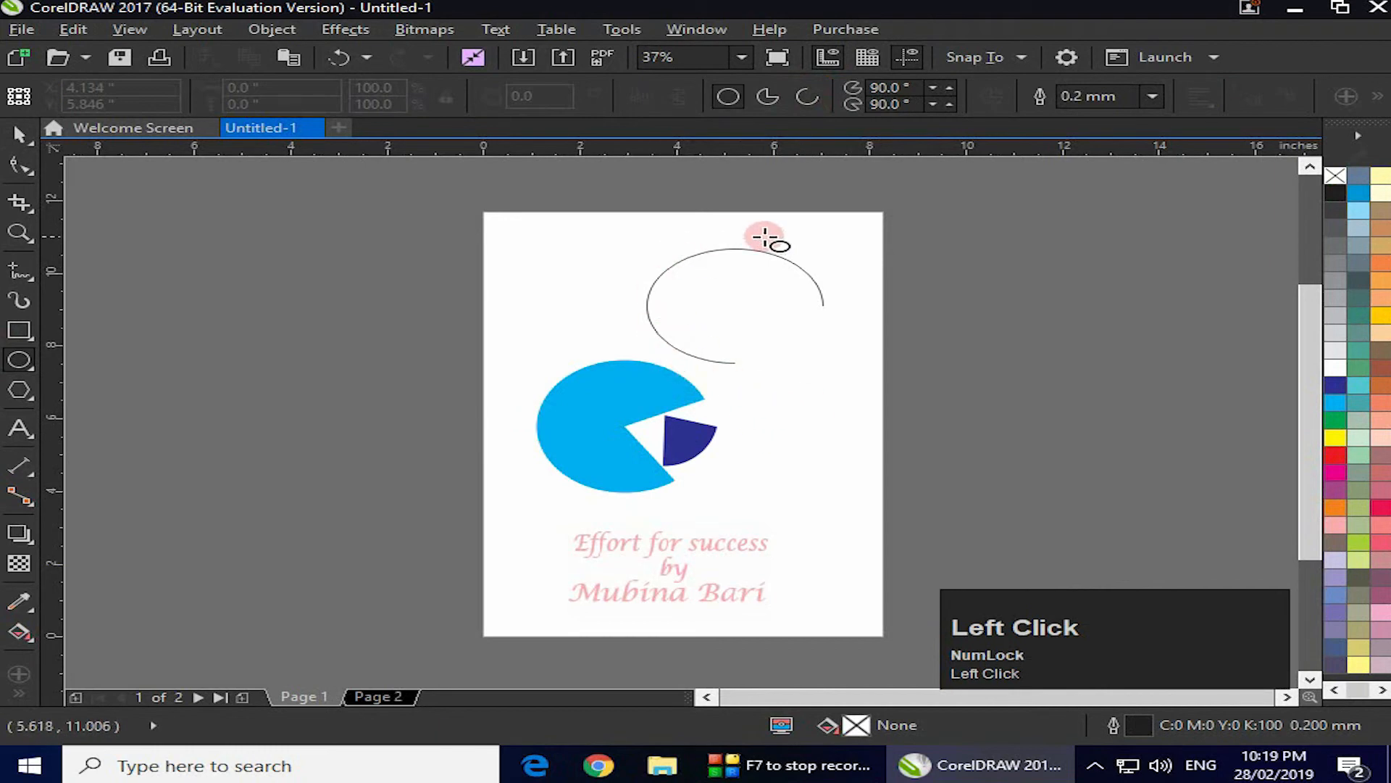
{"action": "left_click", "coordinate": [679, 262]}
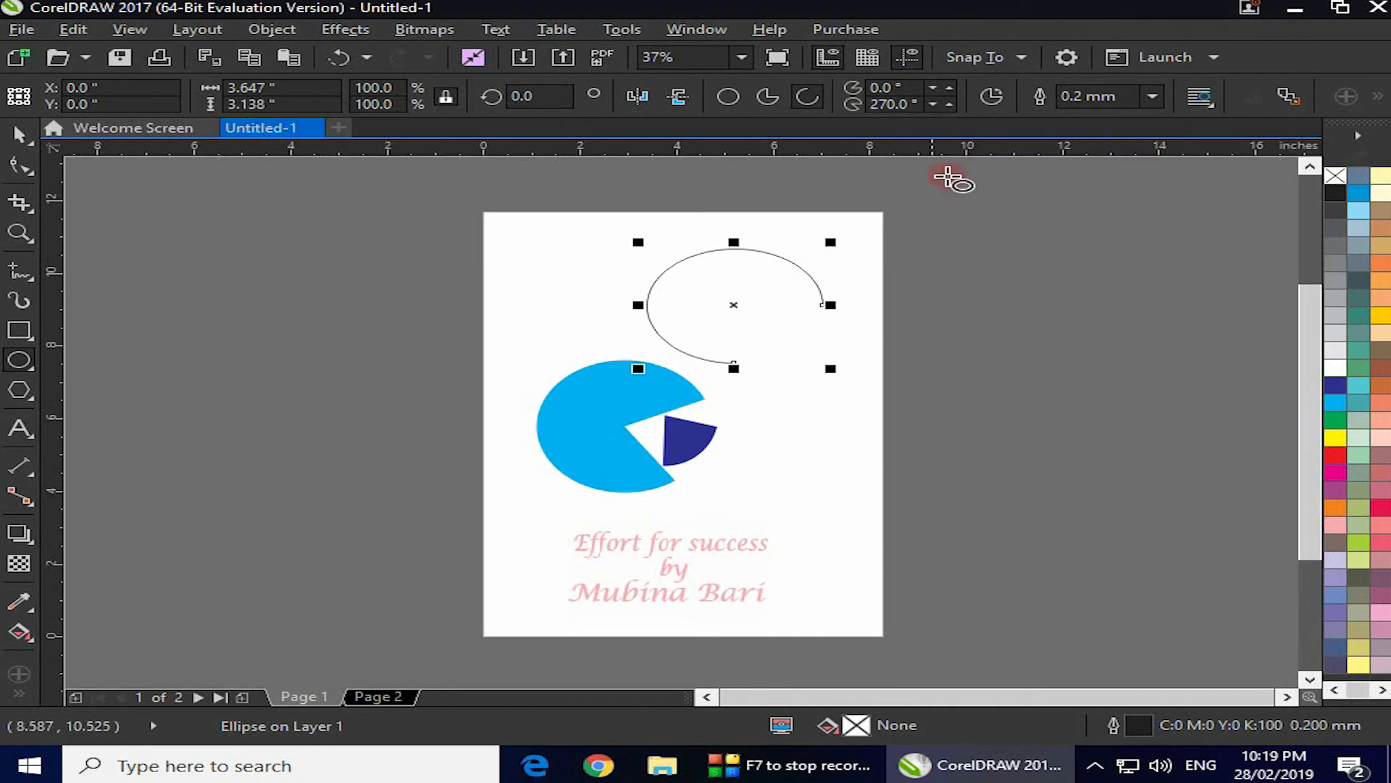
- Reverse the arc's direction to the opposite quarter segment and switch it back to the three-quarter arc
{"action": "left_click", "coordinate": [993, 97]}
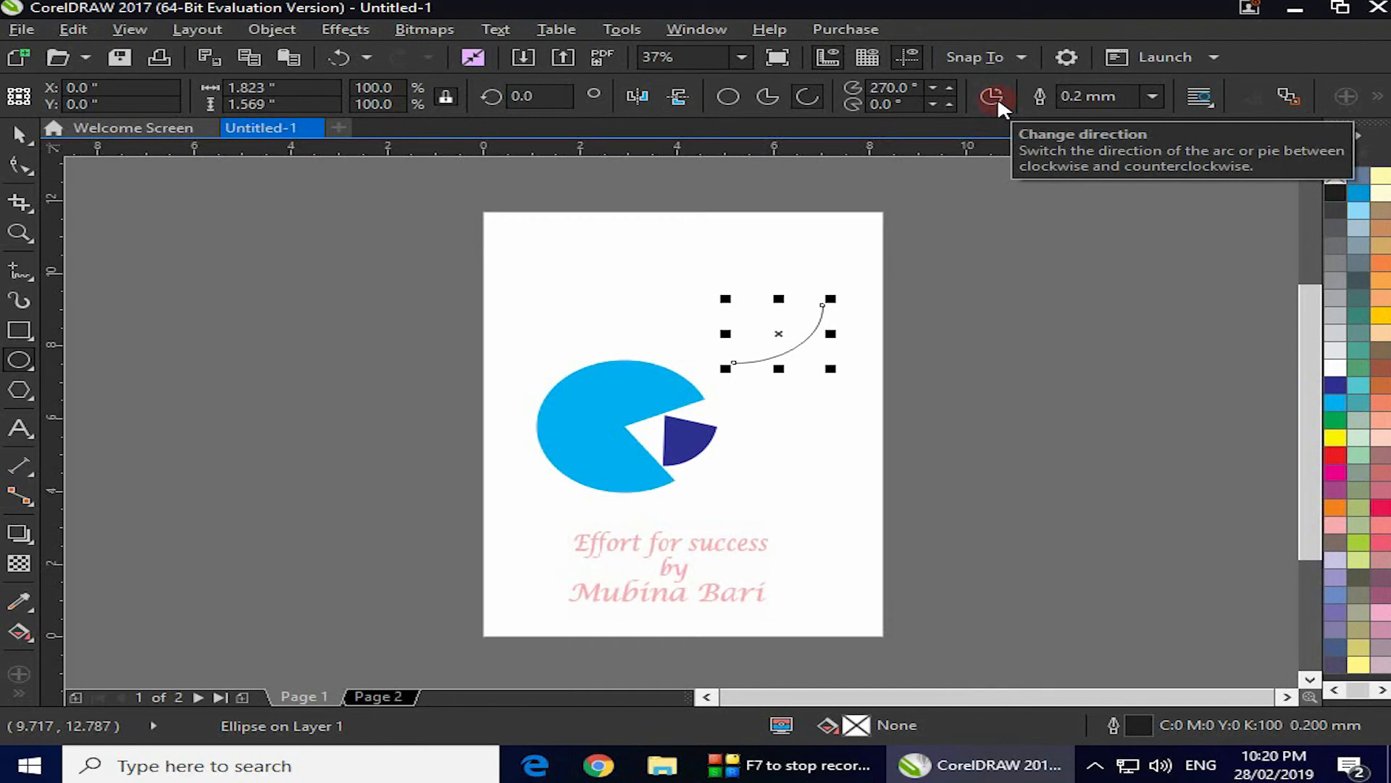
{"action": "left_click", "coordinate": [994, 97]}
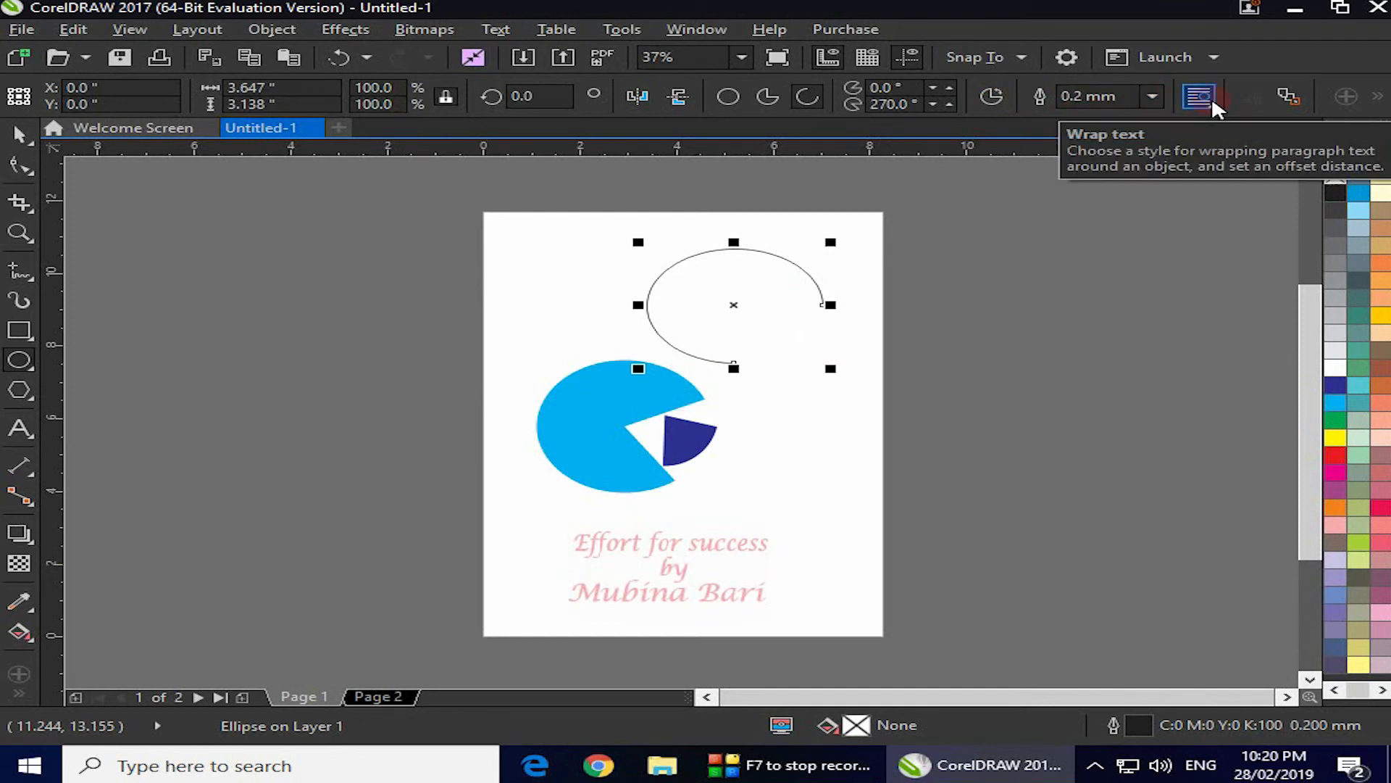
- On page 2, draw an ellipse about 3.5 by 3.7 inches over the paragraph text and fill it with yellow (Y100)
{"action": "left_click", "coordinate": [389, 697]}
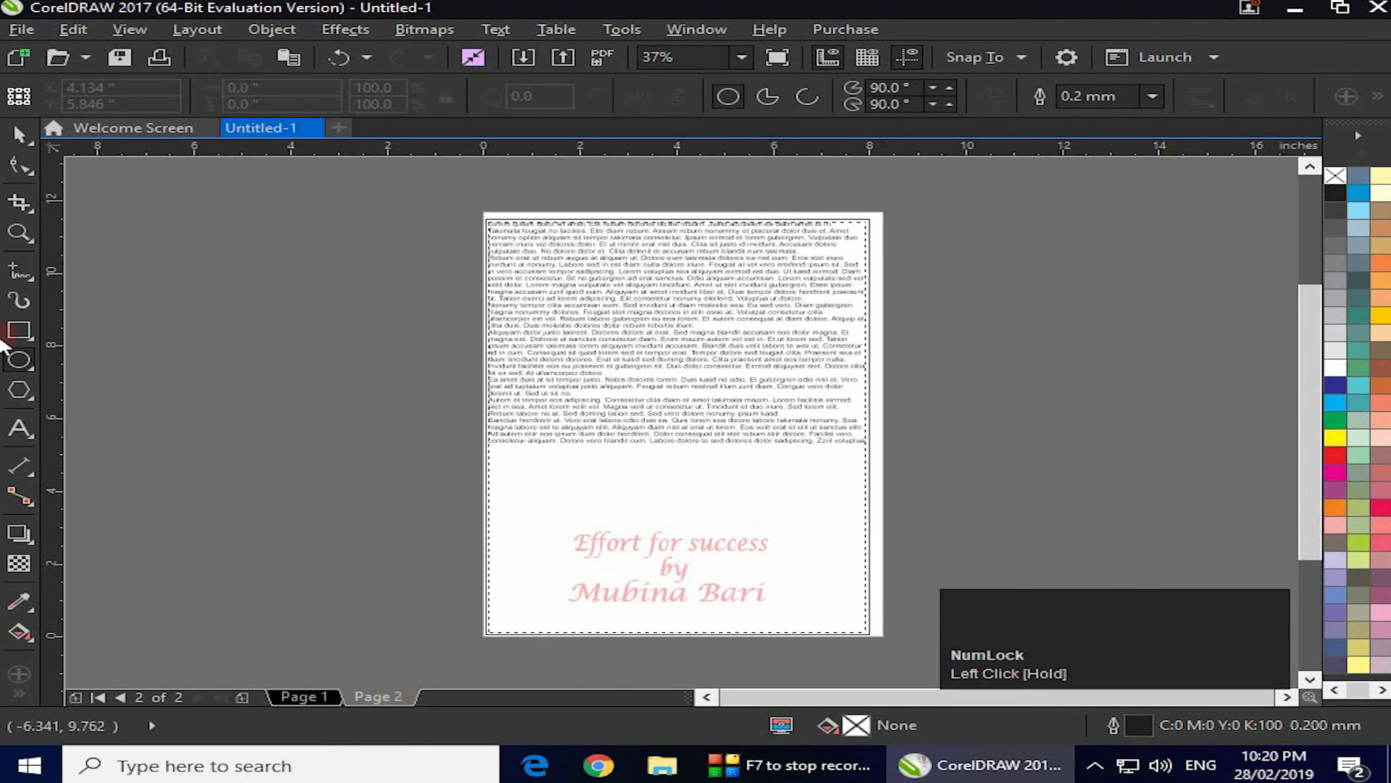
{"action": "left_click_drag", "start_coordinate": [604, 343], "coordinate": [777, 478]}
{"action": "left_click", "coordinate": [1201, 96]}
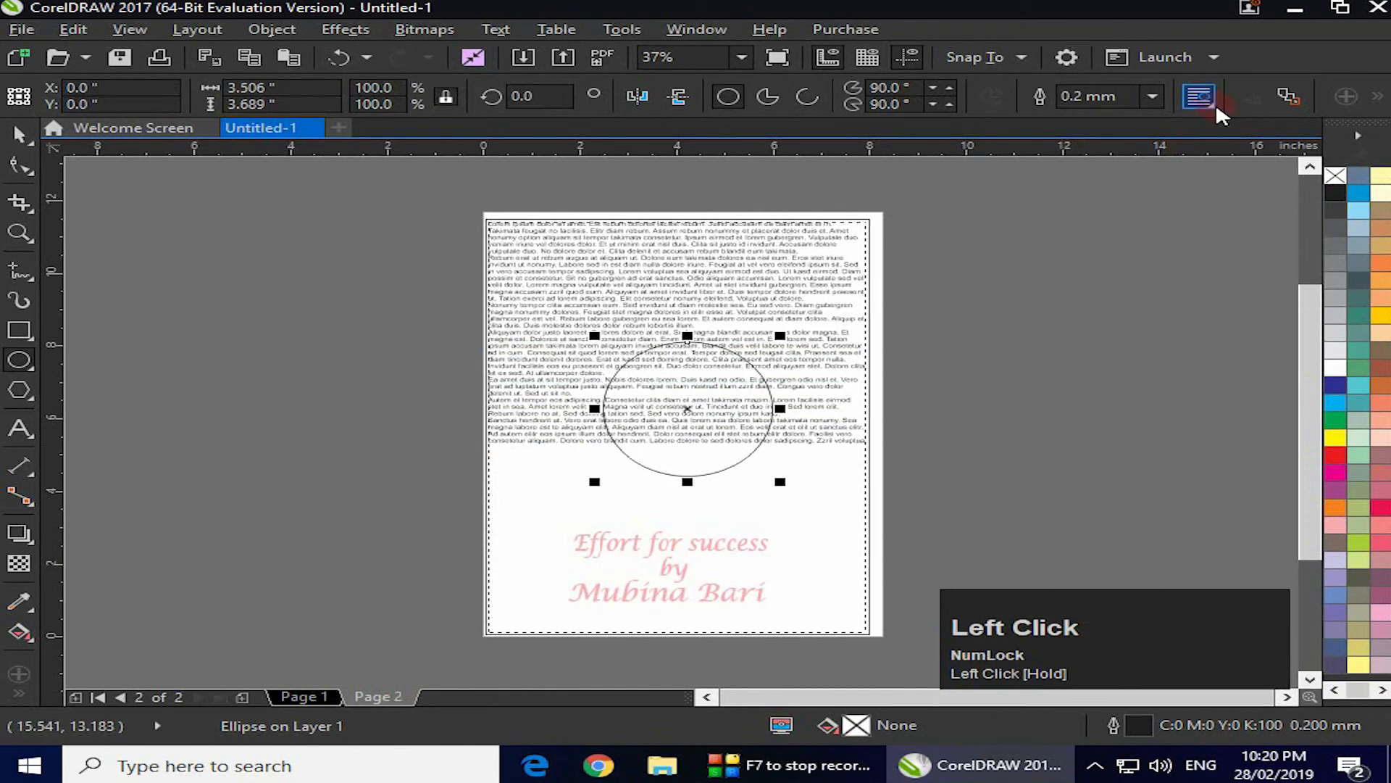
{"action": "left_click", "coordinate": [1336, 437]}
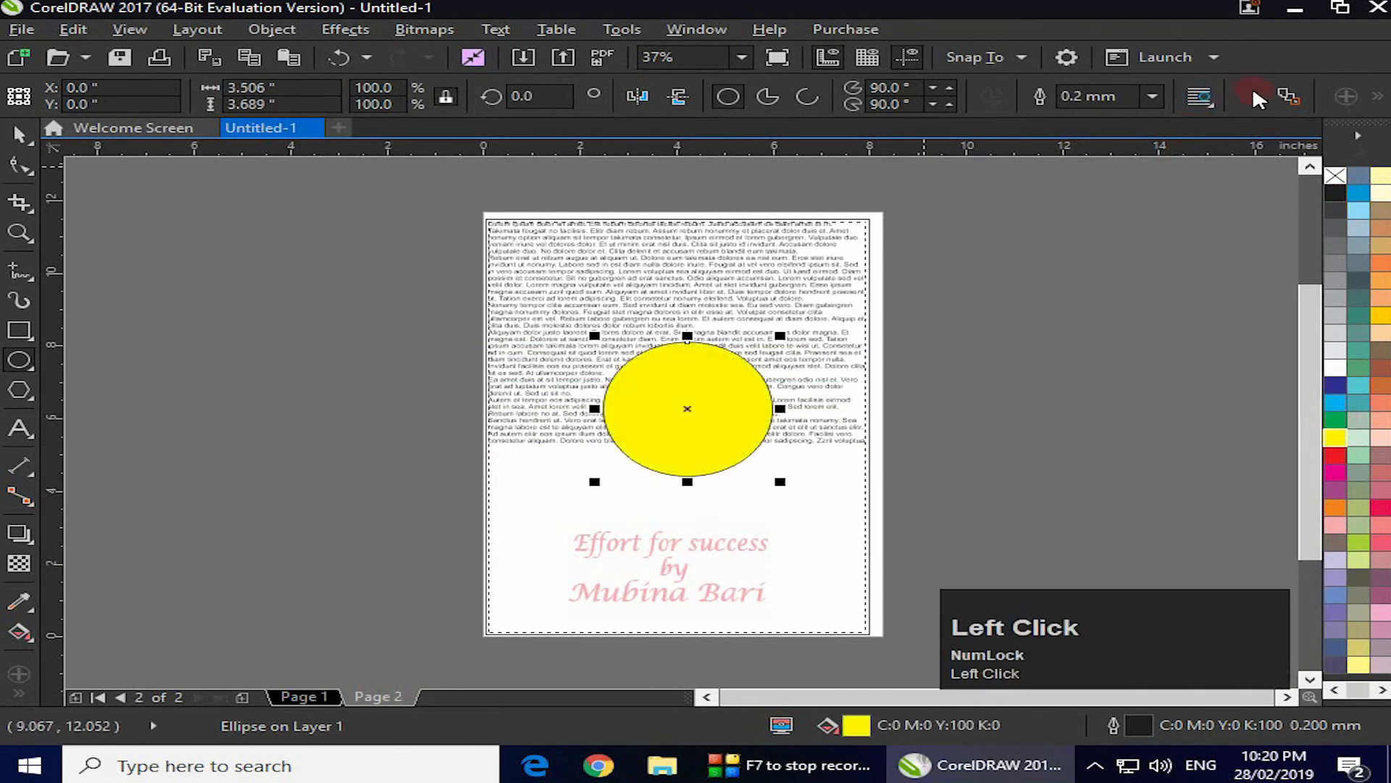
- Wrap the paragraph text around the yellow ellipse so that it flows along the ellipse's right side
{"action": "left_click", "coordinate": [1203, 94]}
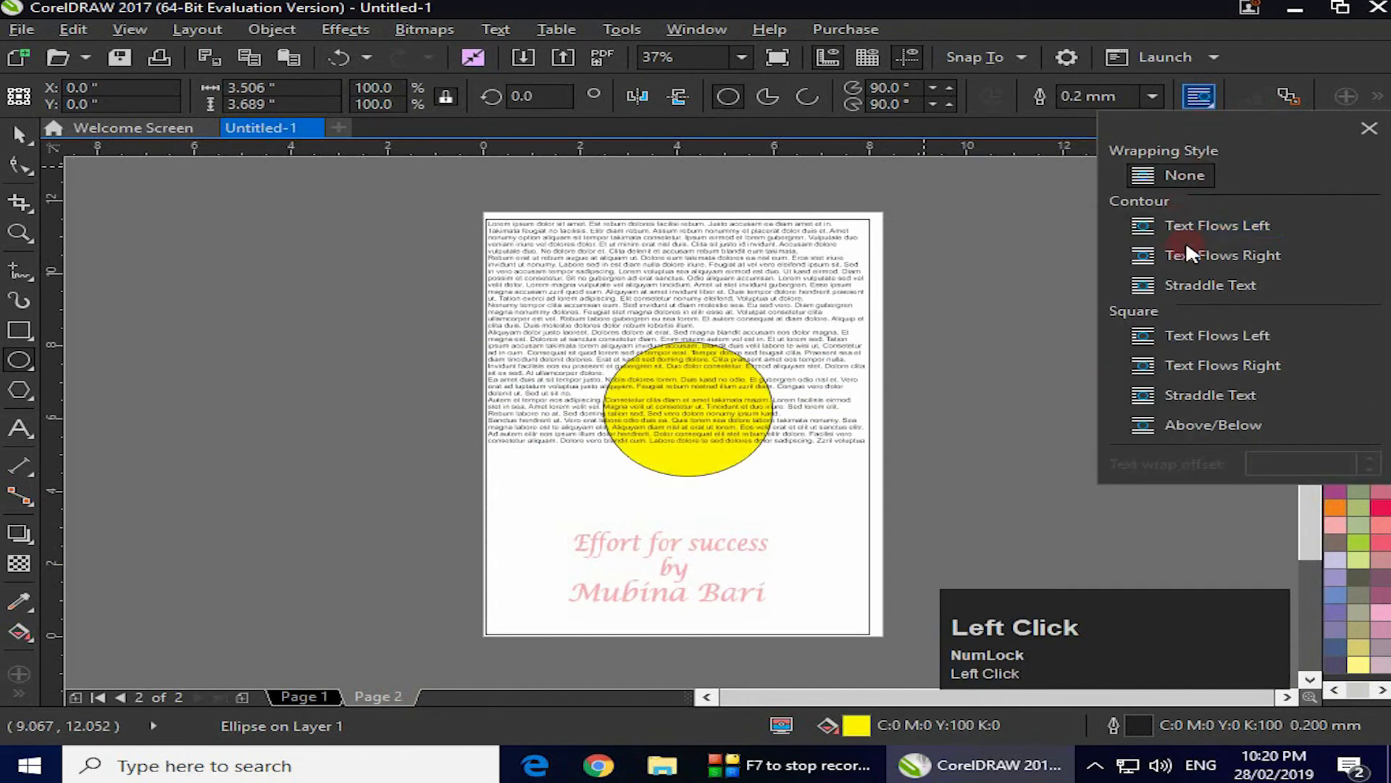
{"action": "left_click", "coordinate": [1193, 286]}
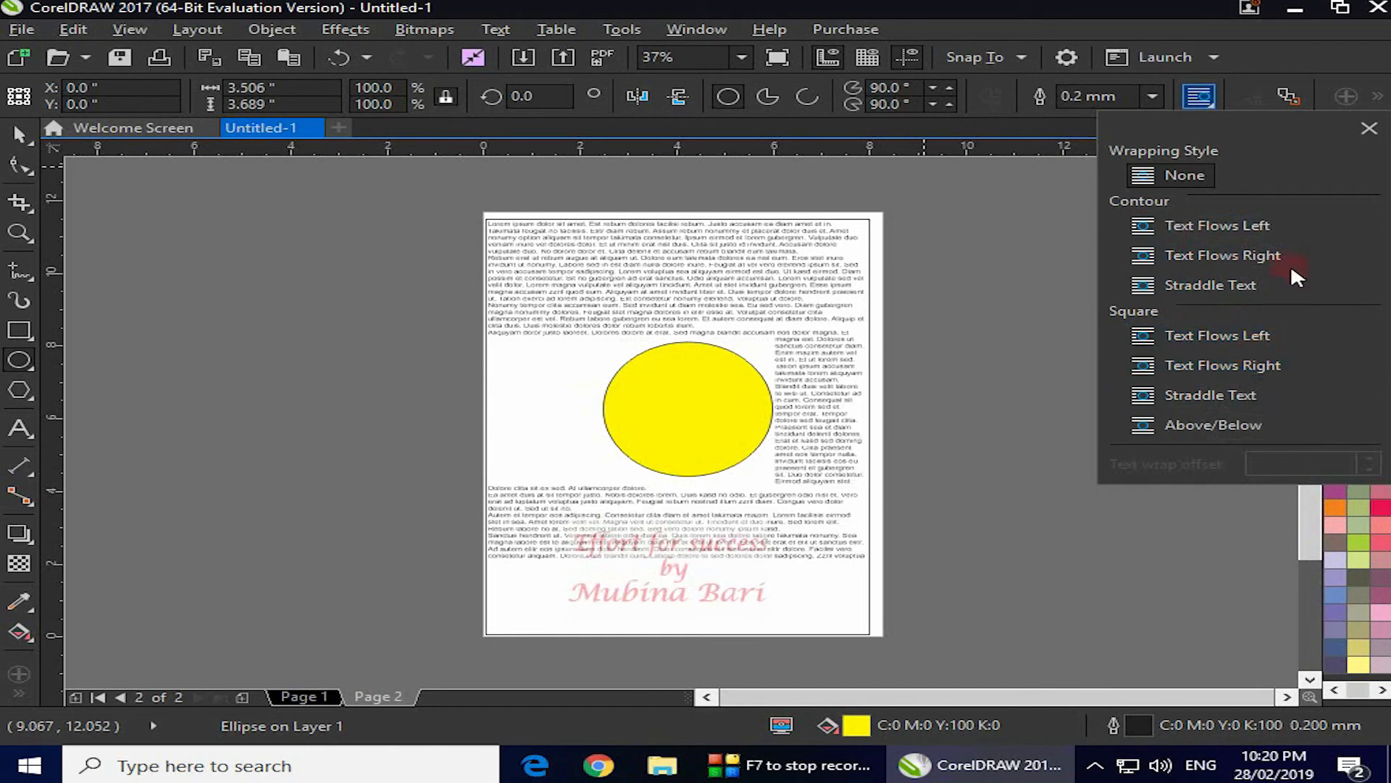
- On page 1, draw an ellipse about 3.1 by 2.4 inches overlapping the cyan pie's lower edge and fill it pink (M40 Y20)
{"action": "left_click", "coordinate": [294, 692]}
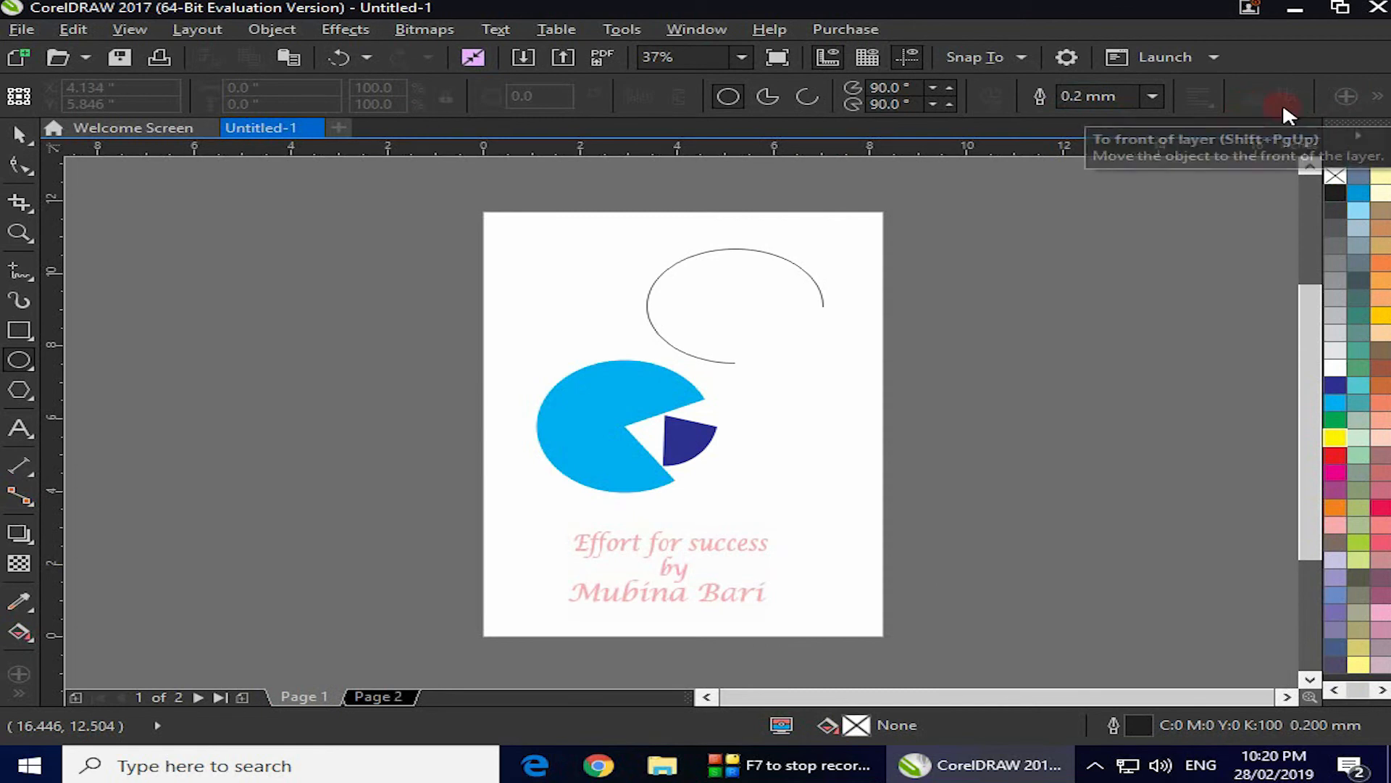
{"action": "left_click", "coordinate": [19, 360]}
{"action": "key", "text": "ctrl+z"}
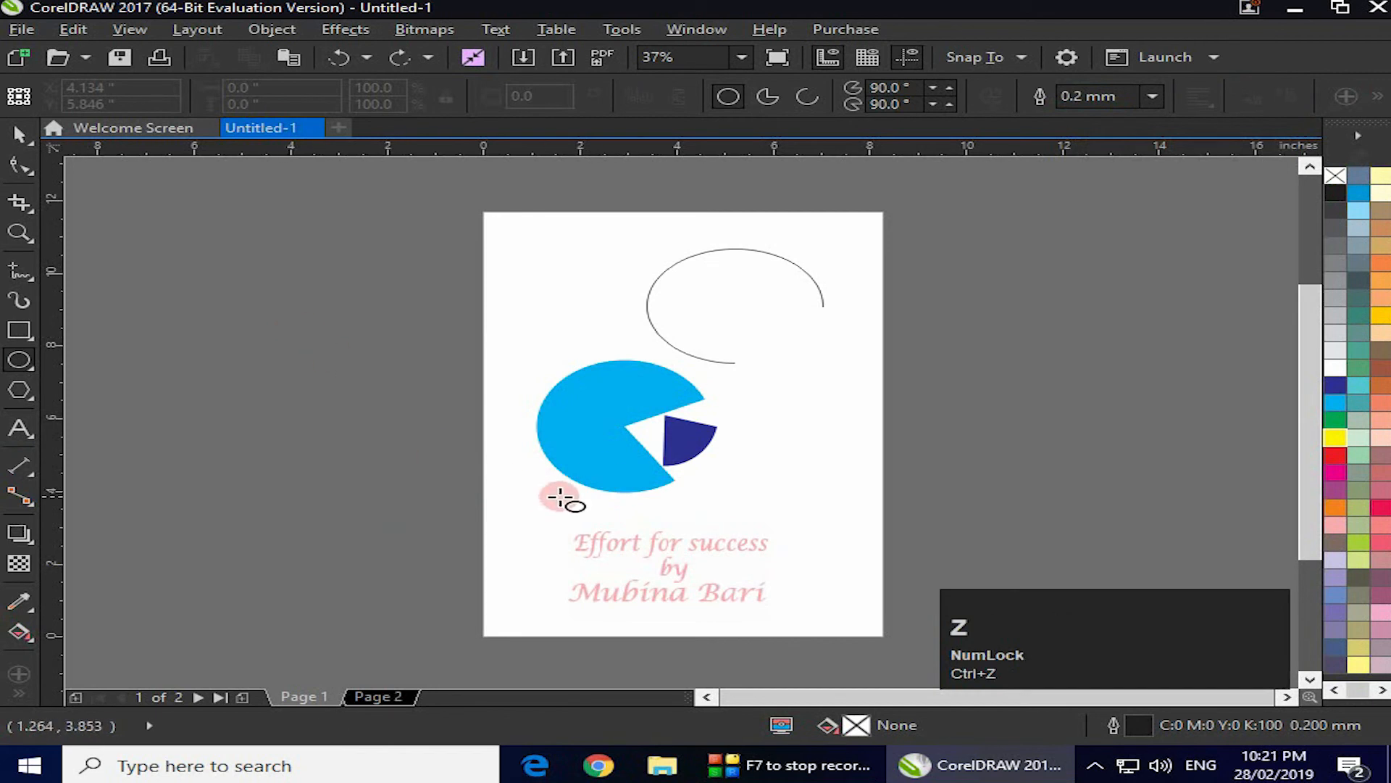
{"action": "left_click_drag", "start_coordinate": [562, 456], "coordinate": [729, 554]}
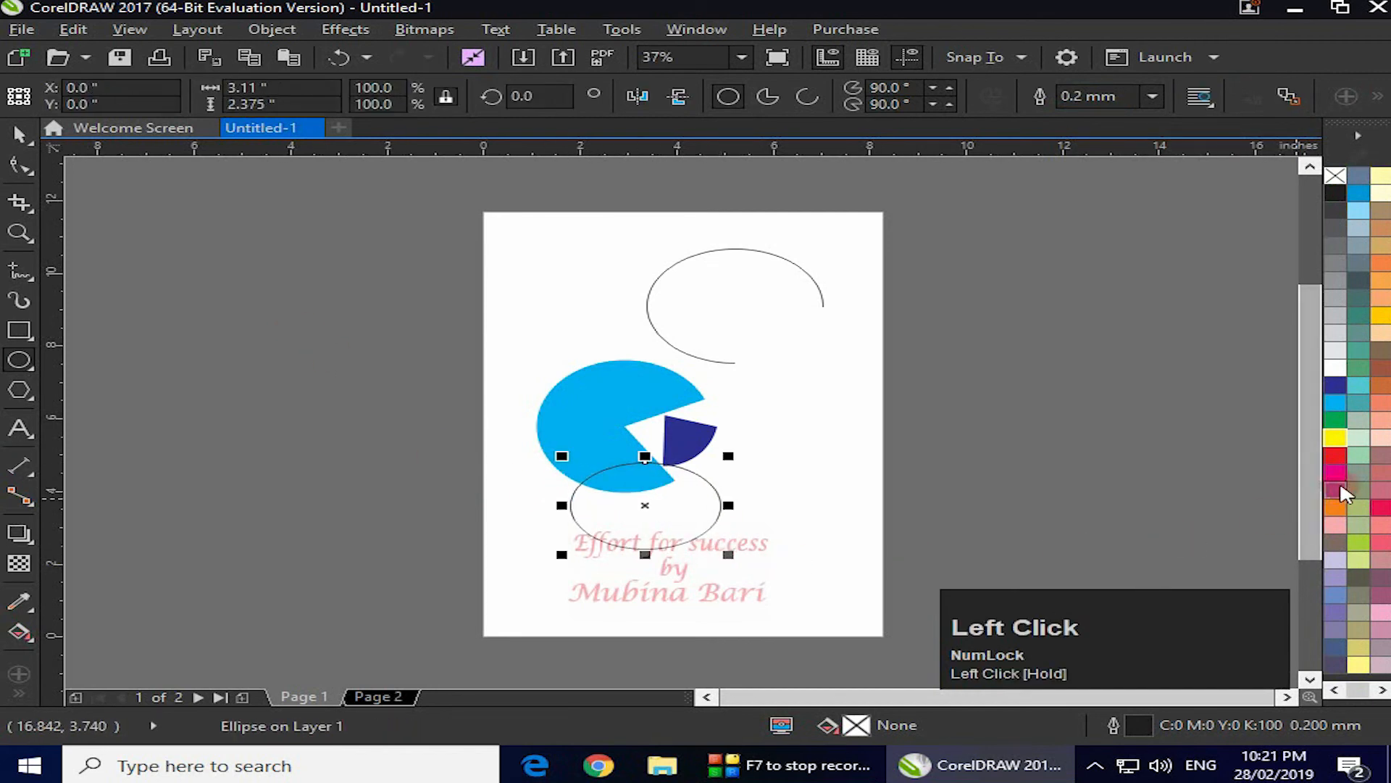
{"action": "left_click", "coordinate": [1336, 526]}
- Send the pink ellipse to the back of the layer and bring it to the front again
{"action": "left_click", "coordinate": [1290, 95]}
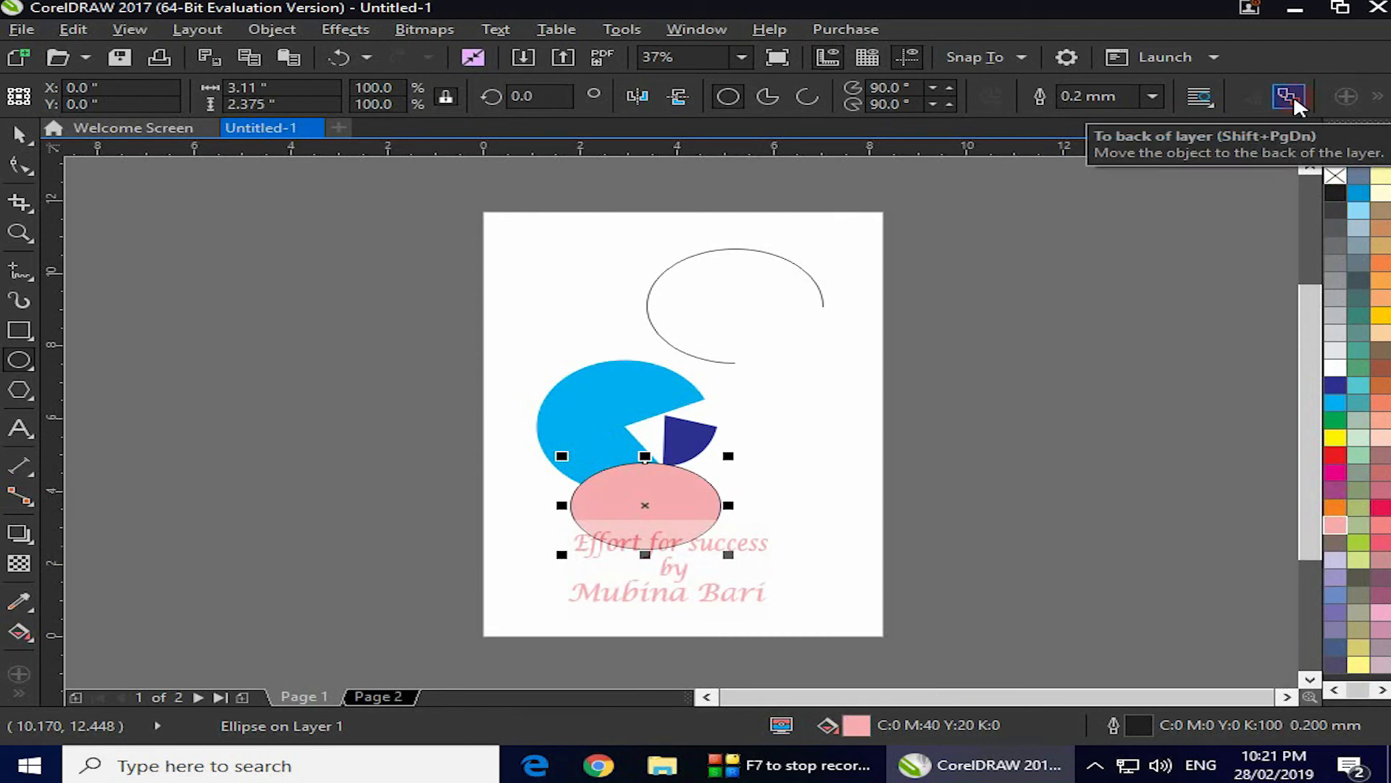
{"action": "left_click", "coordinate": [1294, 102]}
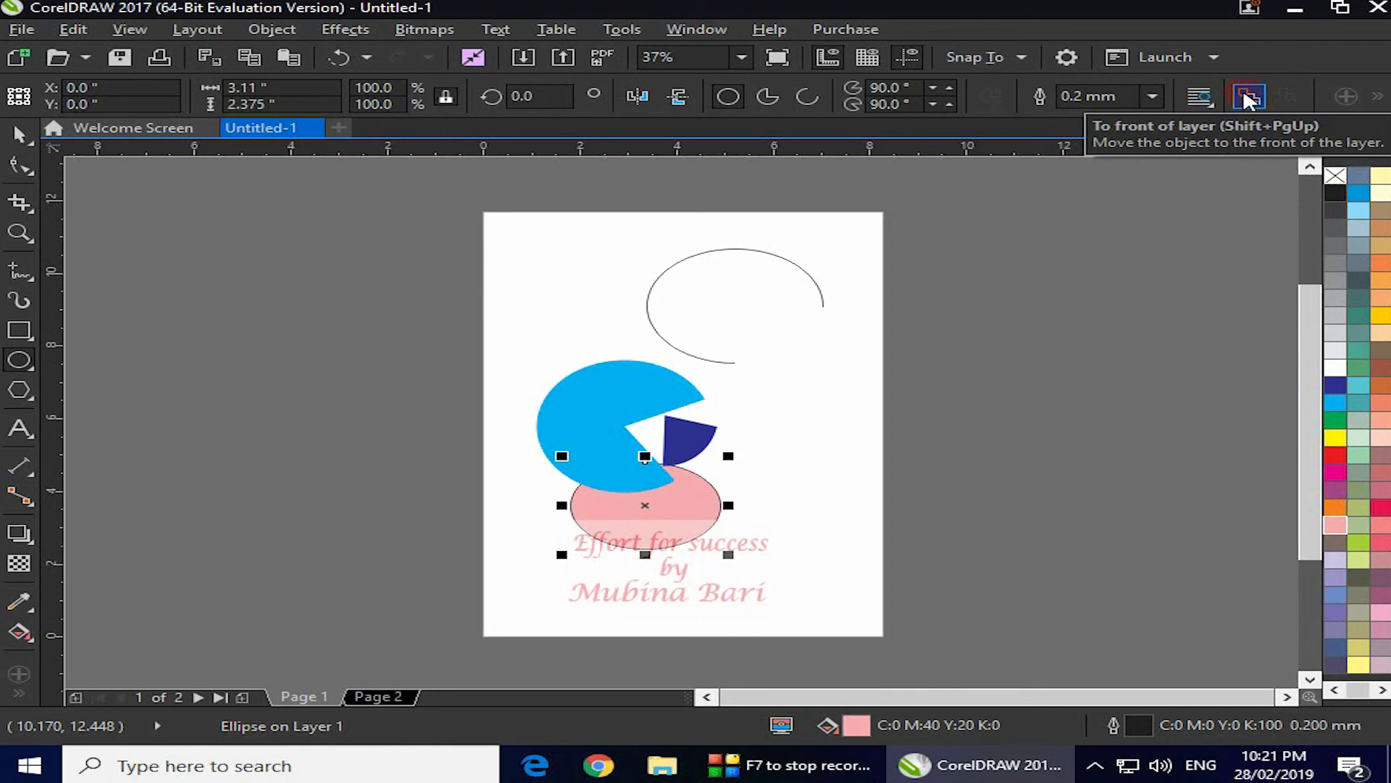
{"action": "left_click", "coordinate": [1248, 100]}
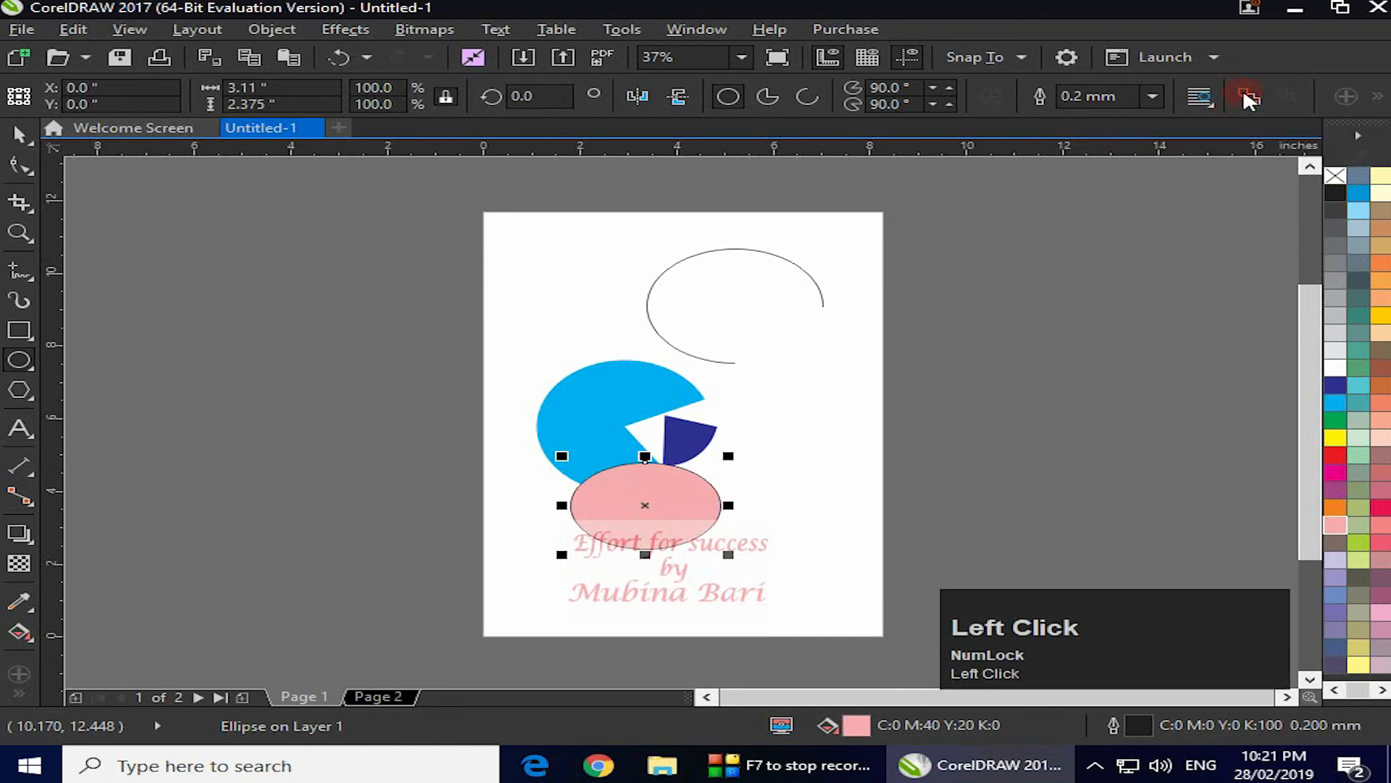
{"action": "left_click", "coordinate": [1377, 98]}
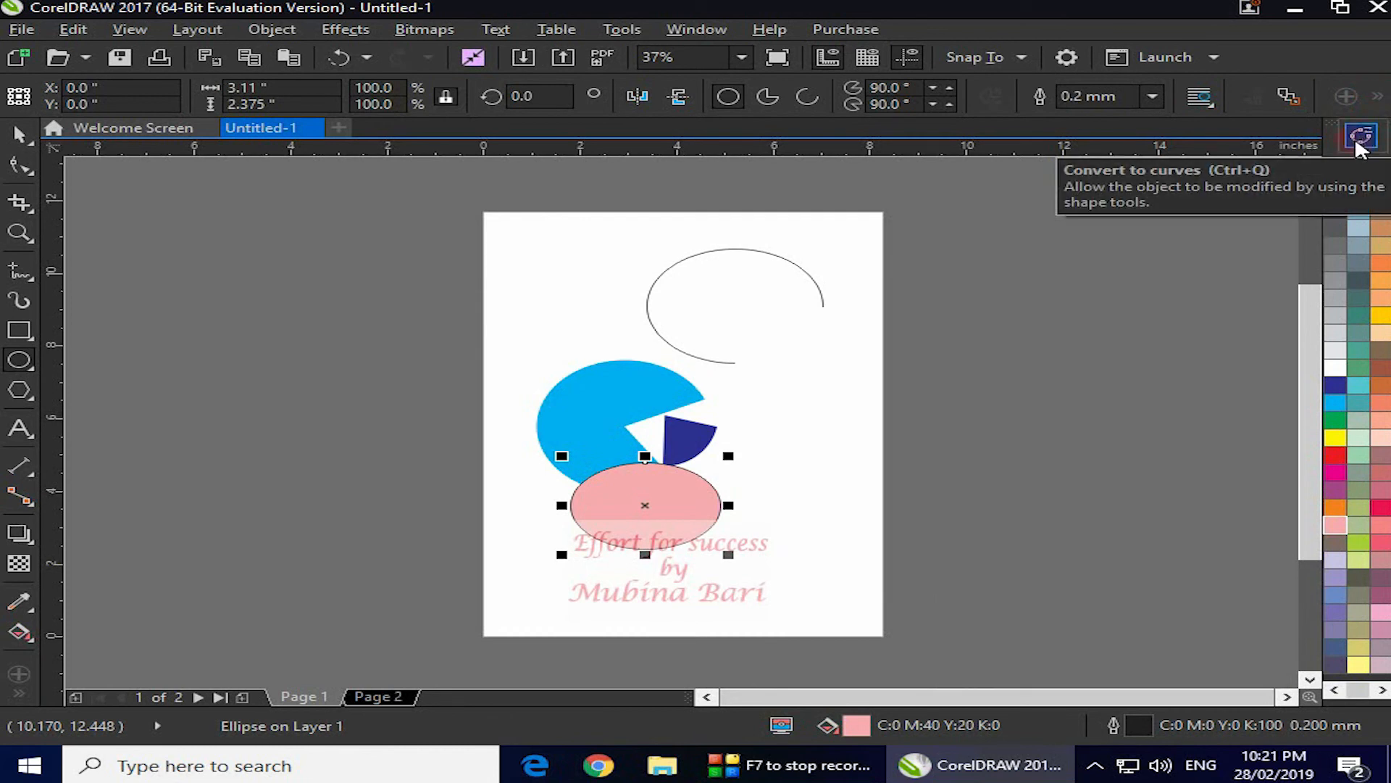
{"action": "left_click", "coordinate": [917, 381]}
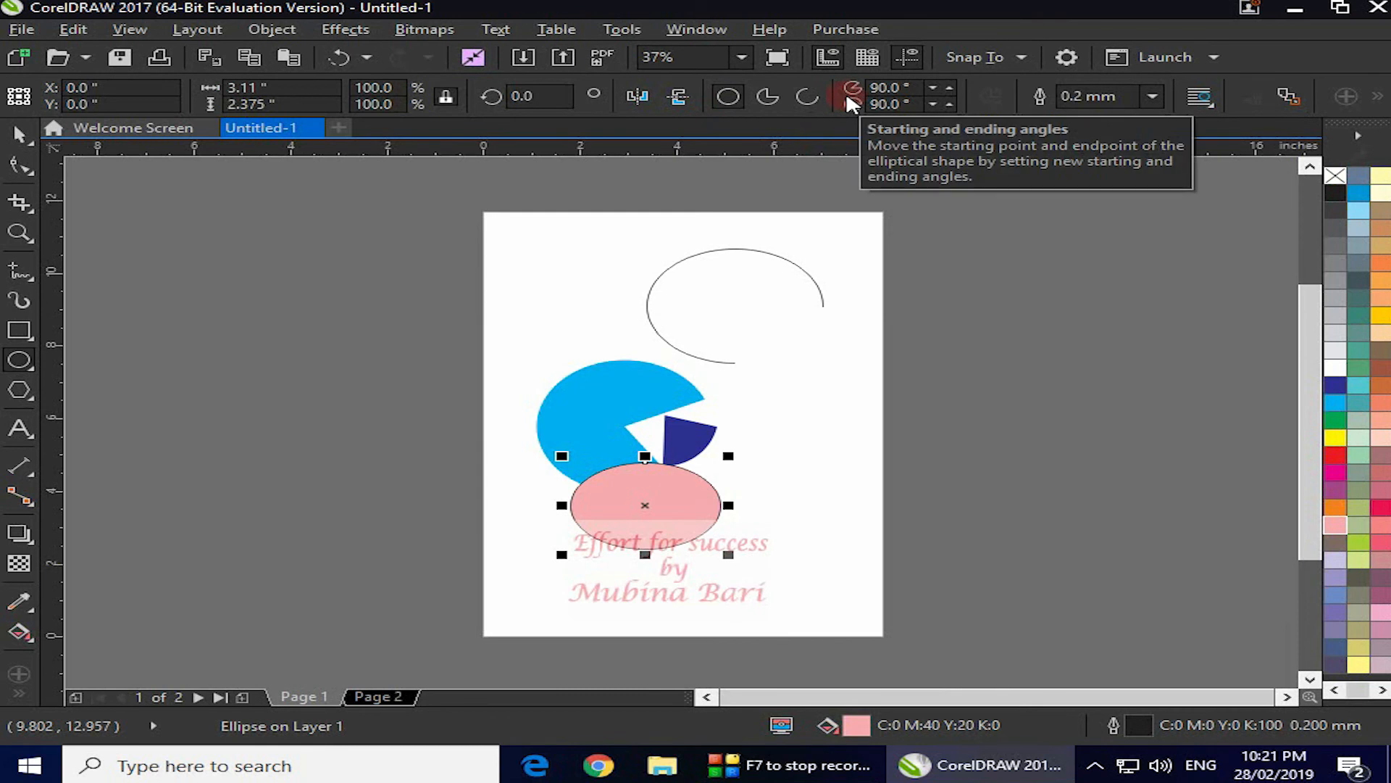
{"action": "mouse_move", "coordinate": [20, 390]}
{"action": "left_click", "coordinate": [178, 439]}
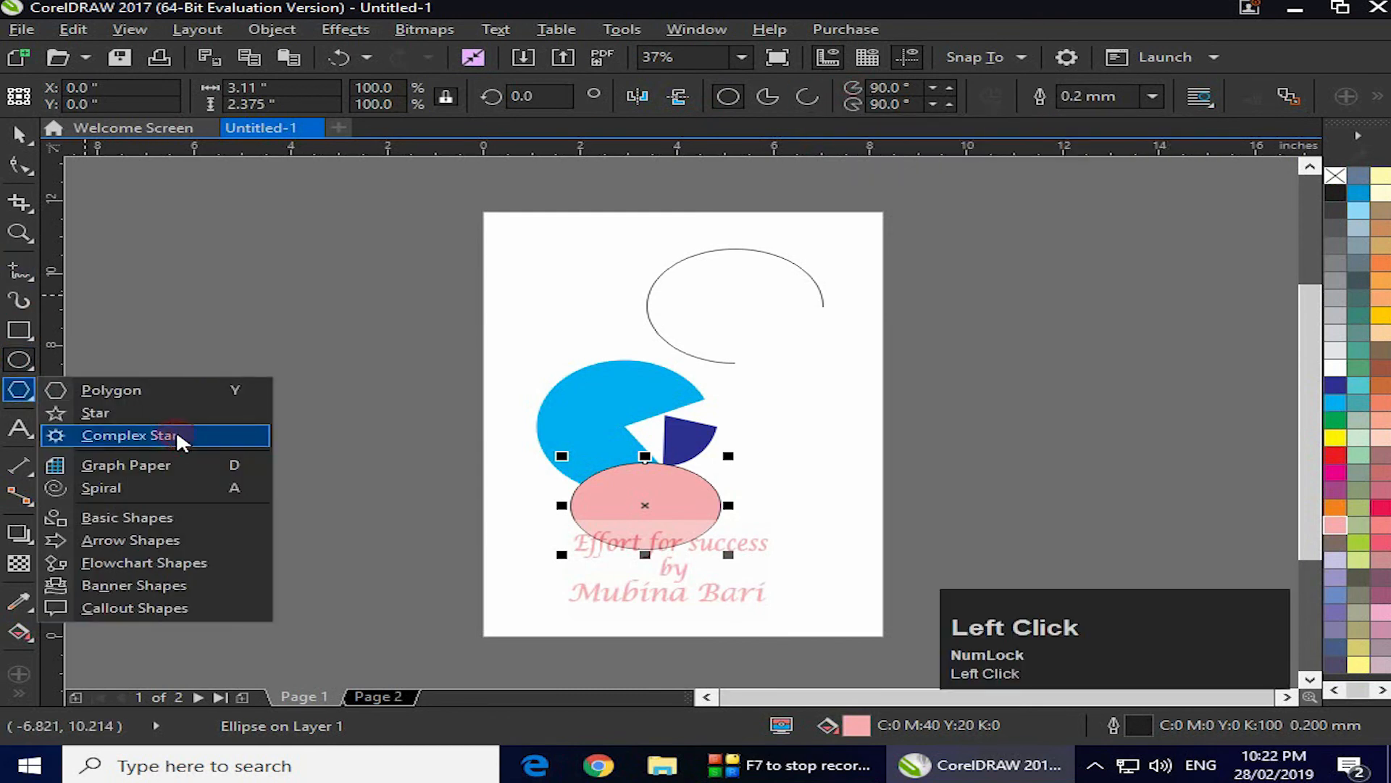
- Draw a tilted ellipse about 1.6 by 2.9 inches across the page's upper left edge with the 3-Point Ellipse tool
{"action": "left_click_drag", "start_coordinate": [35, 376], "coordinate": [113, 385]}
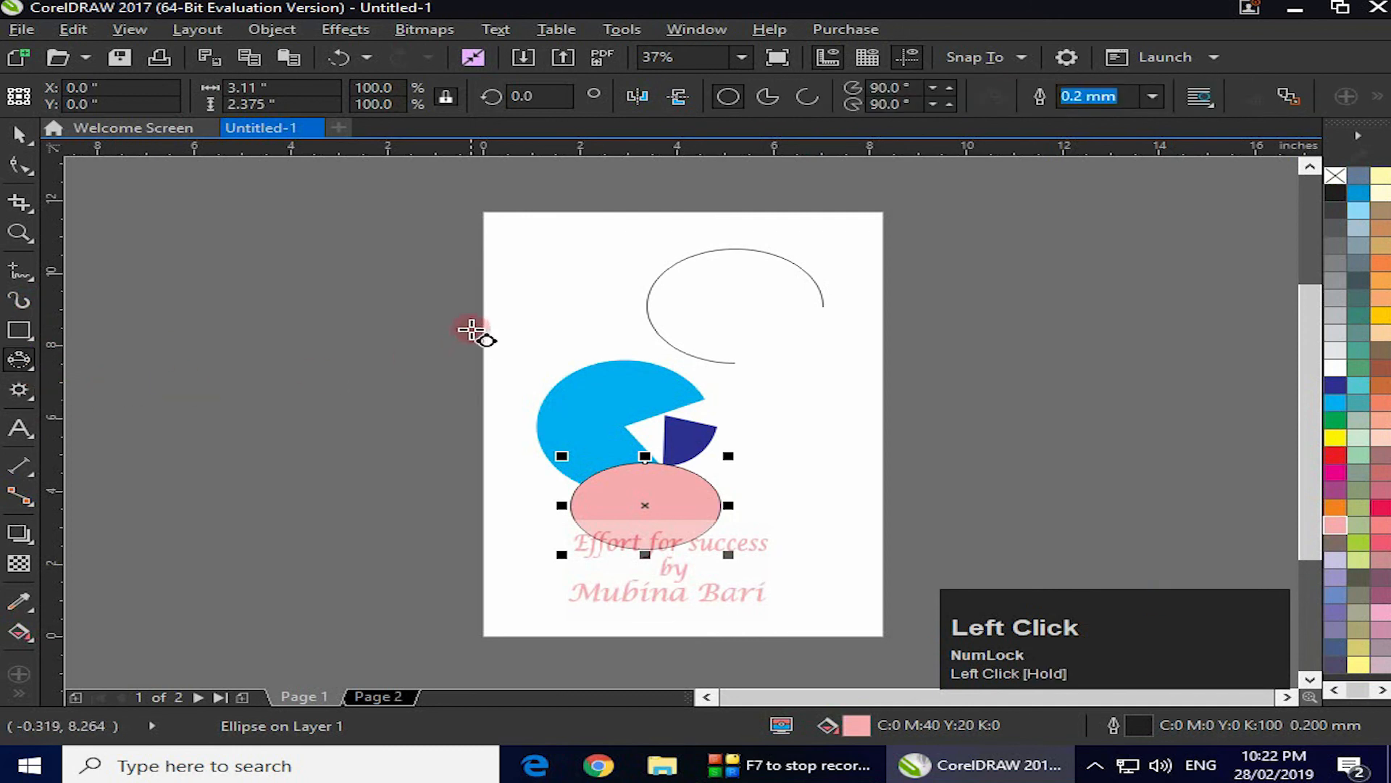
{"action": "left_click_drag", "start_coordinate": [484, 273], "coordinate": [534, 377]}
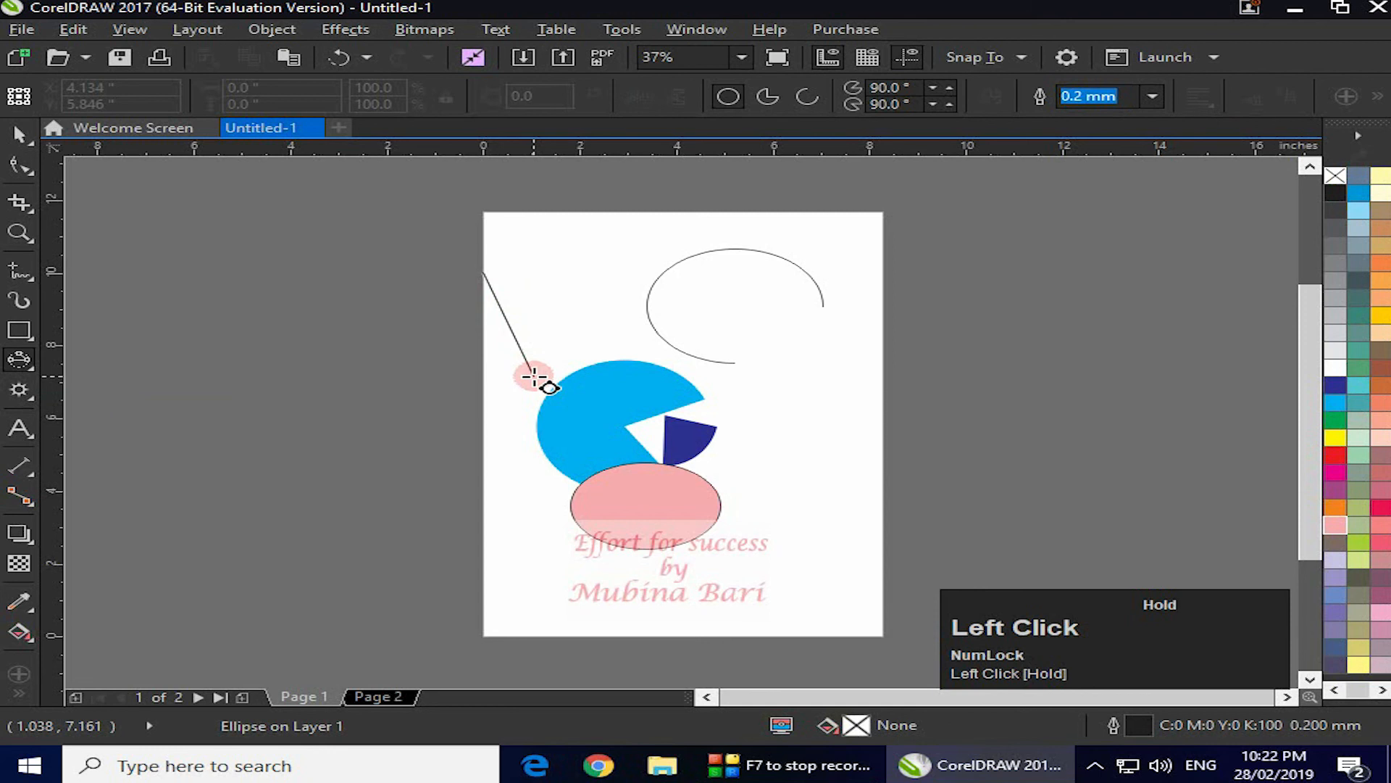
{"action": "left_click_drag", "start_coordinate": [534, 377], "coordinate": [534, 376]}
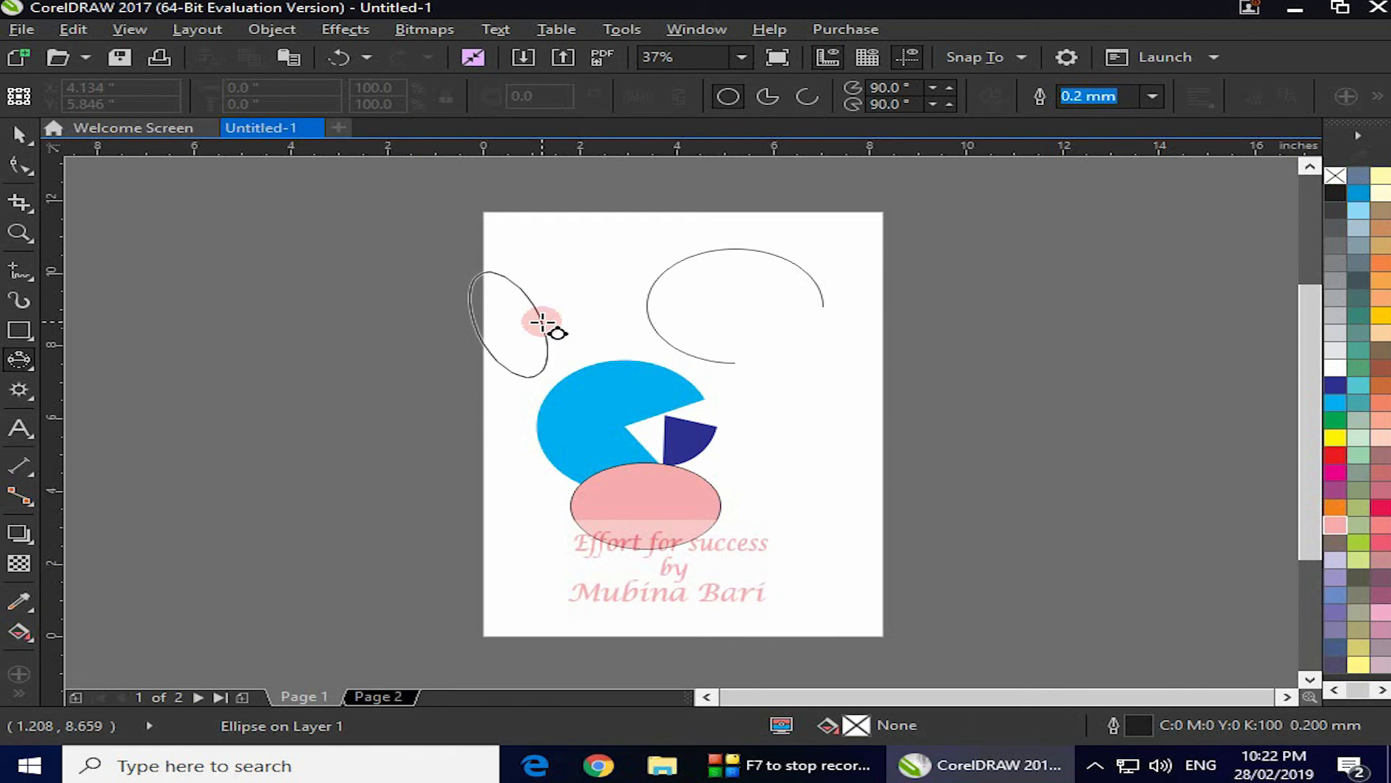
{"action": "left_click", "coordinate": [542, 322]}
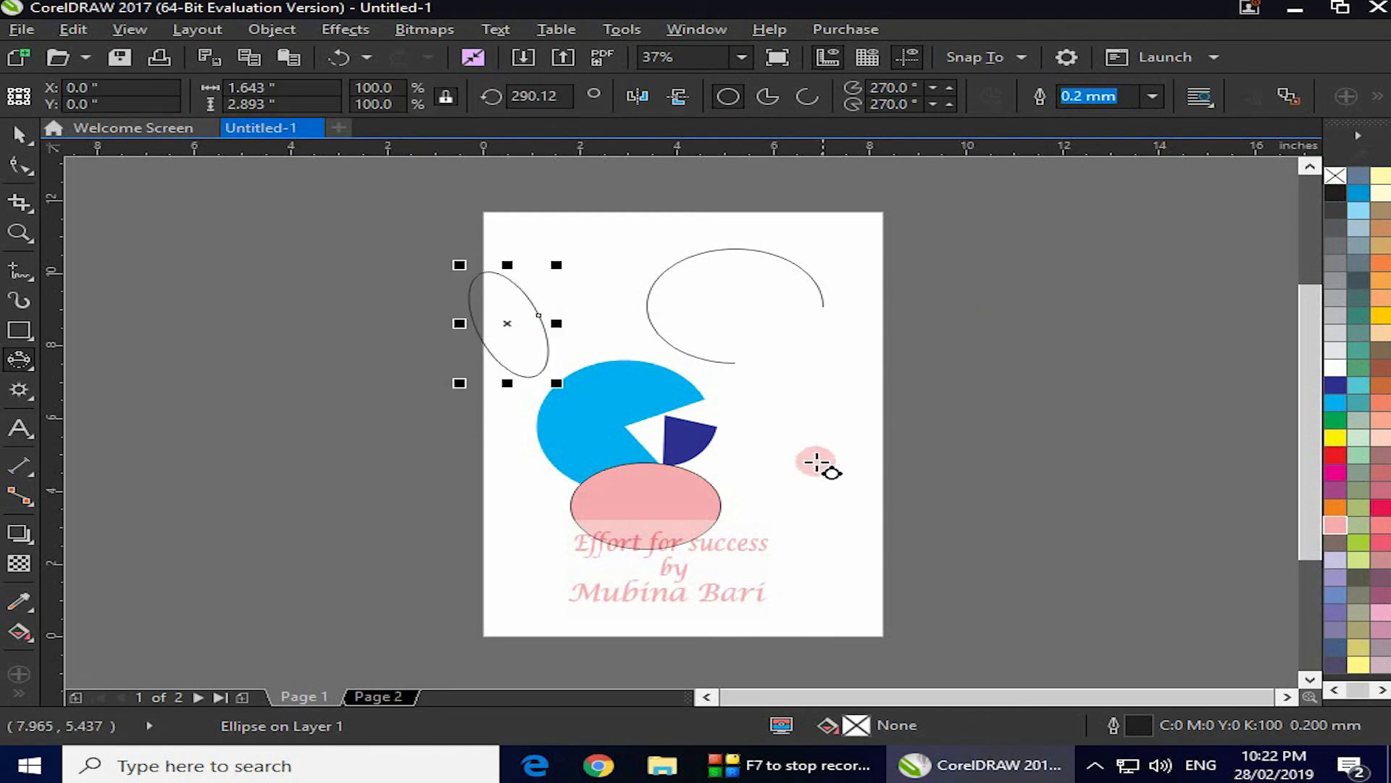
- Draw a second 3-point ellipse about 3.8 by 4.2 inches across the page's right edge, beside the wedge
{"action": "left_click", "coordinate": [789, 472]}
{"action": "left_click_drag", "start_coordinate": [788, 472], "coordinate": [911, 401]}
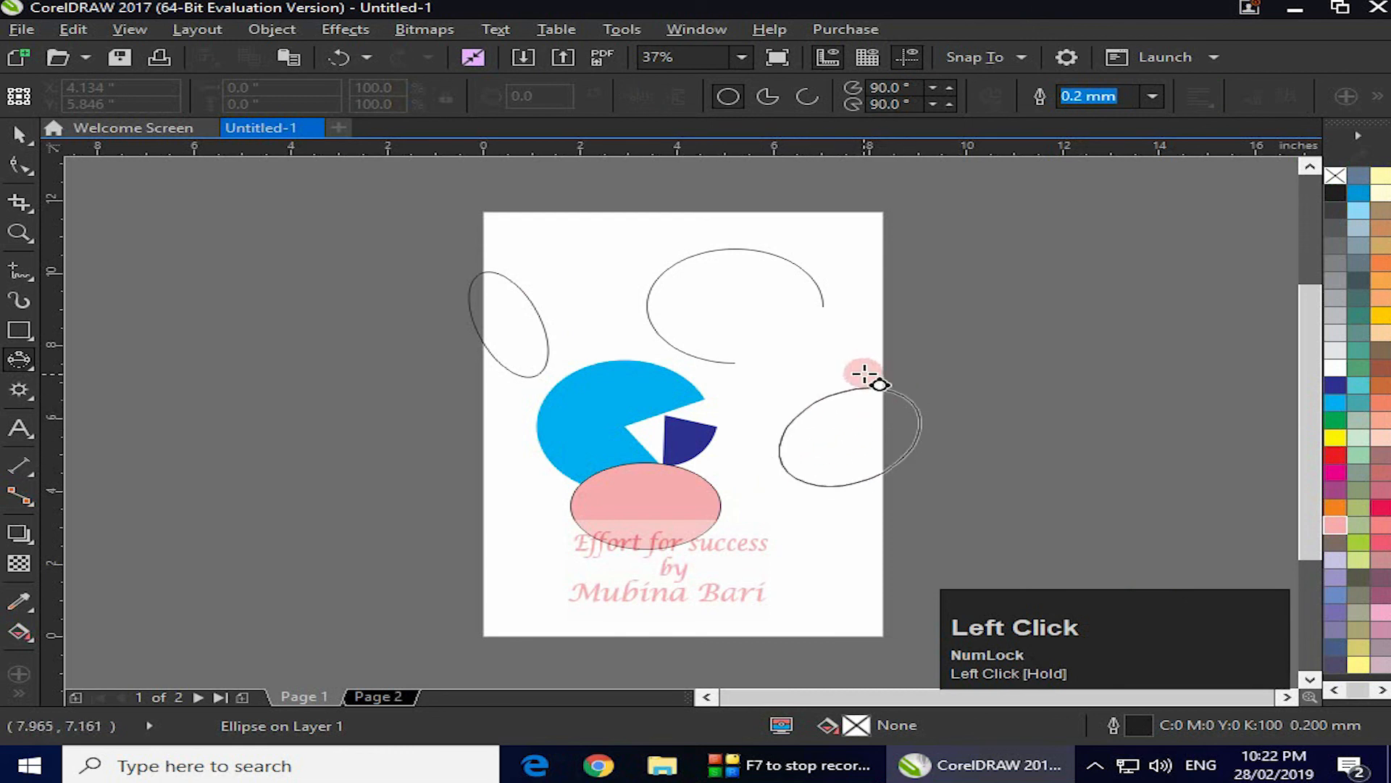
{"action": "left_click", "coordinate": [859, 327]}
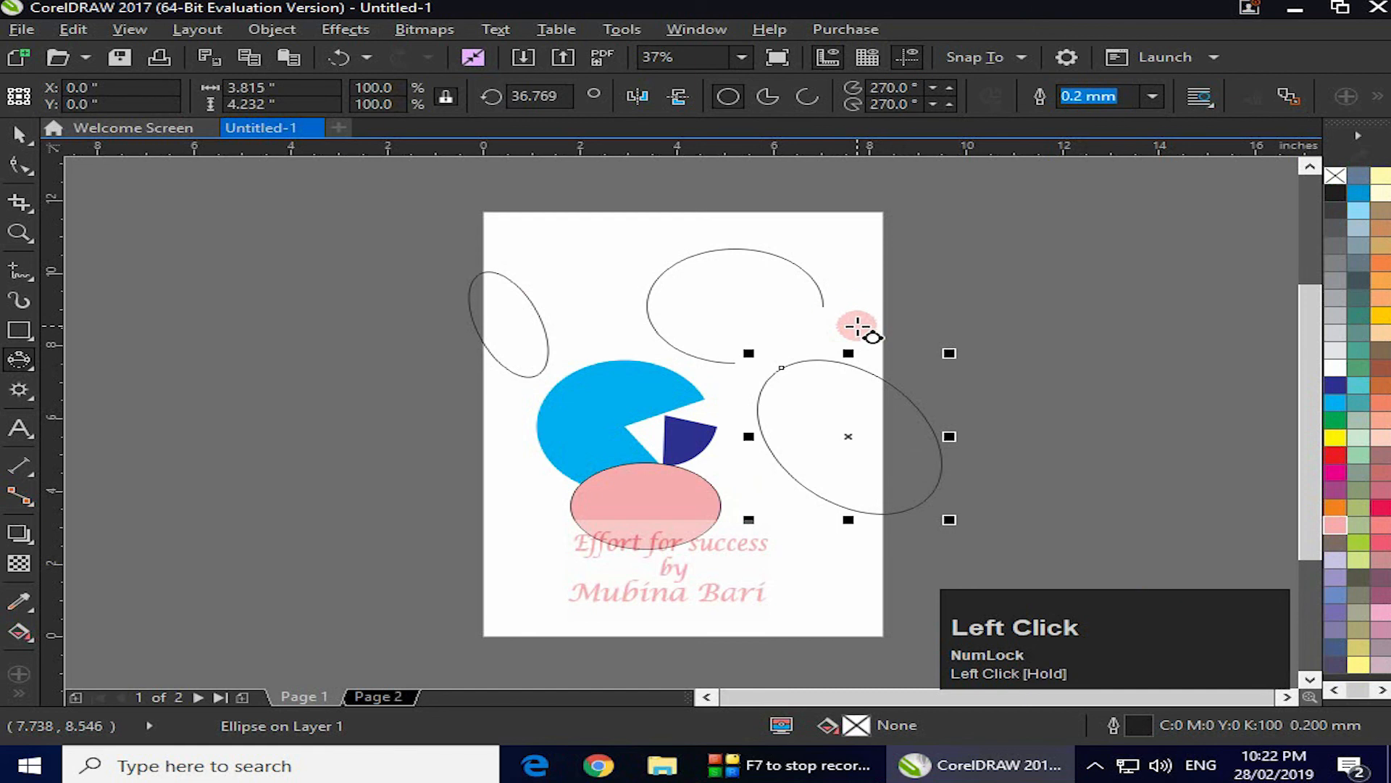